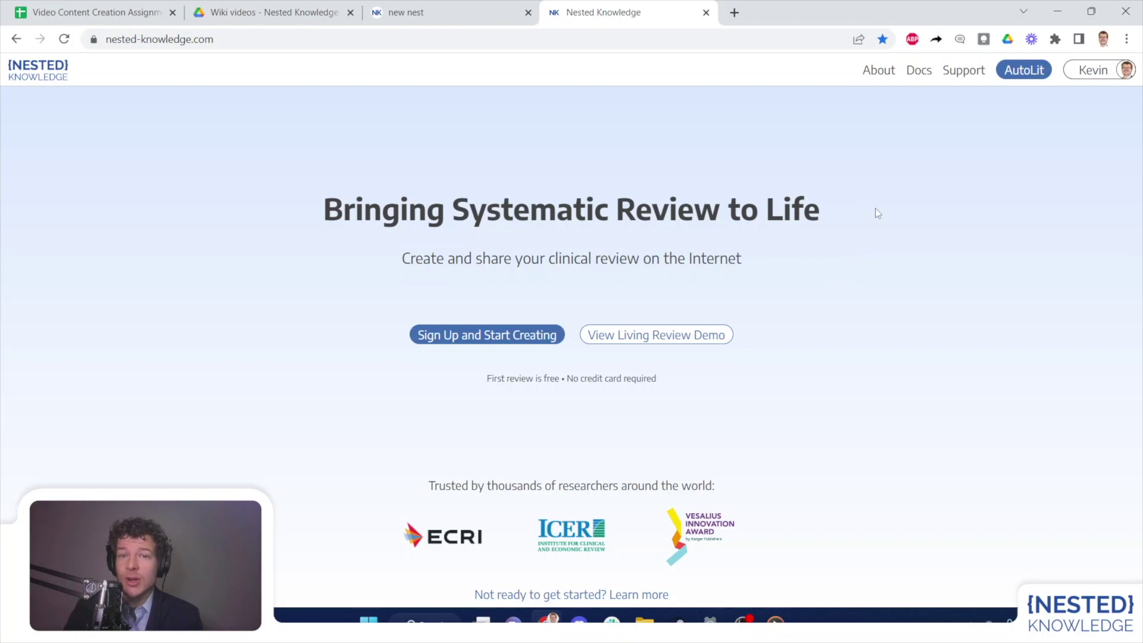
Step: Open the Nested Knowledge organization from My Organizations and show its Organization Details panel
click(1093, 70)
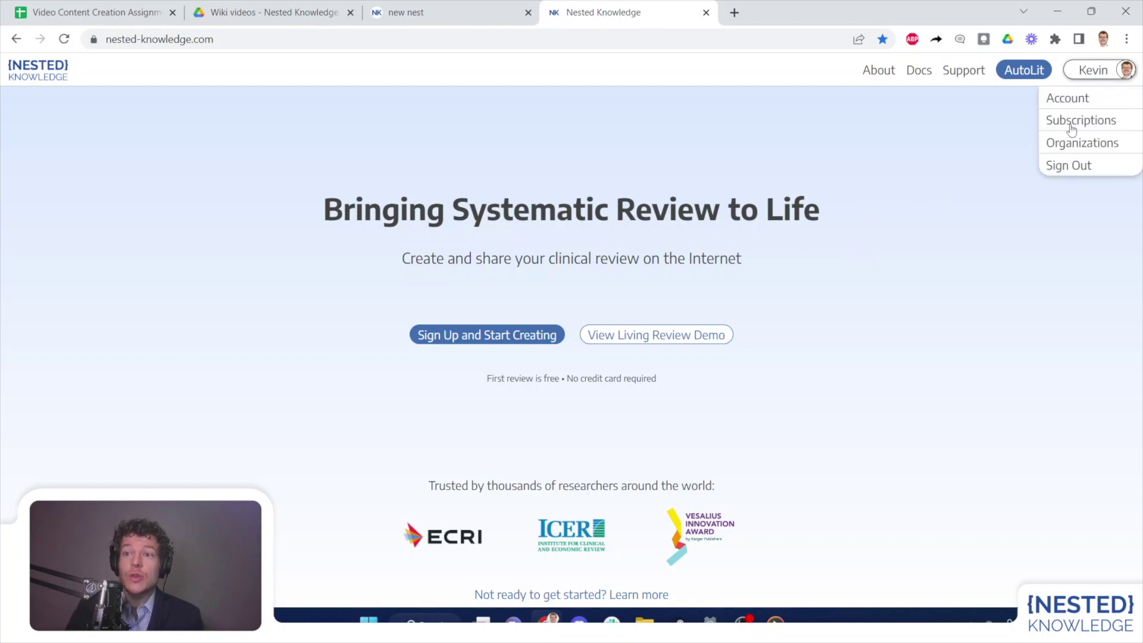
click(1093, 148)
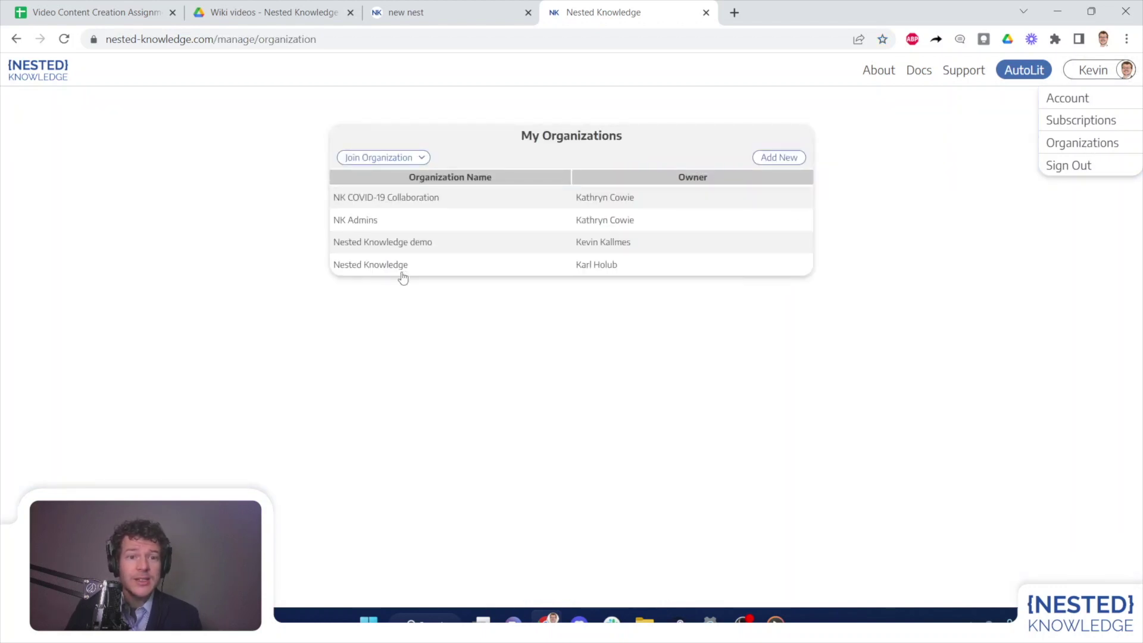
click(388, 269)
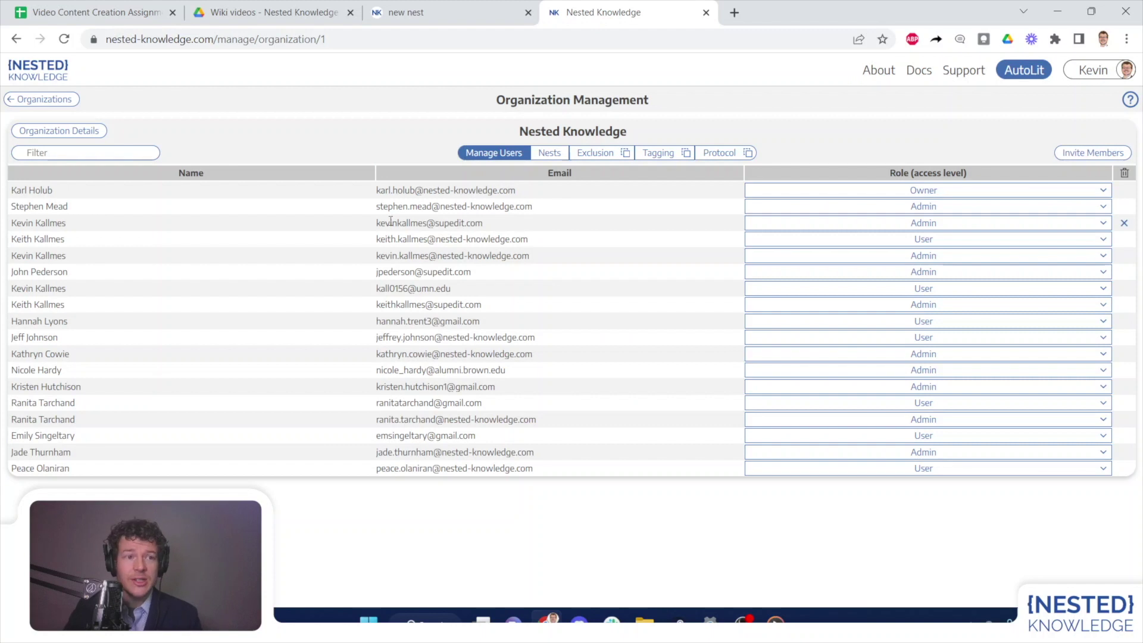
click(95, 132)
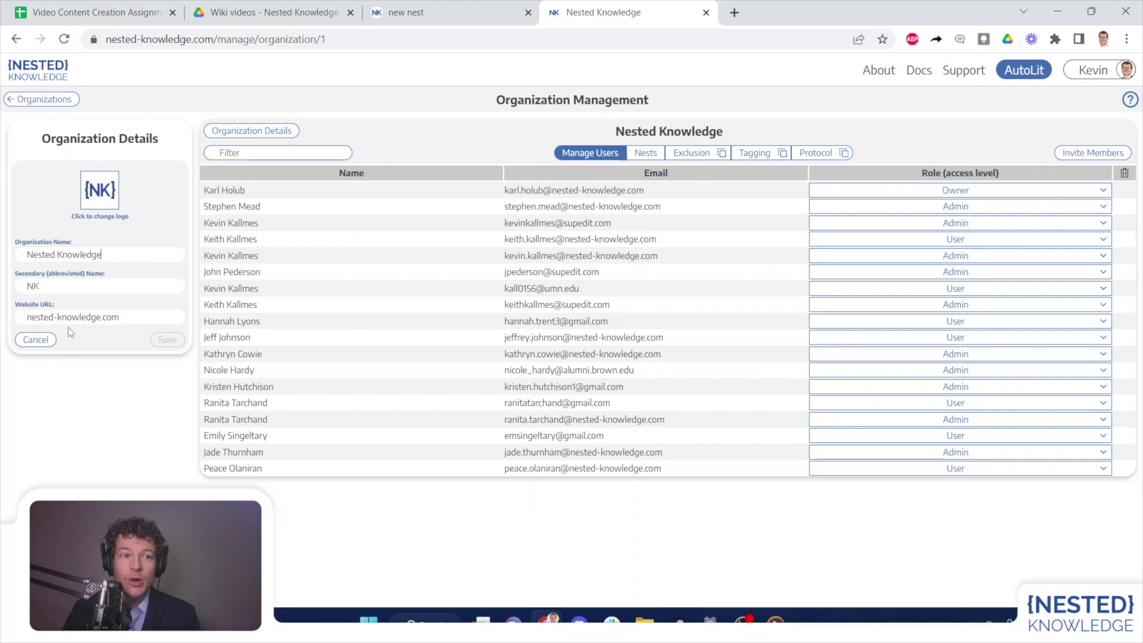
click(235, 132)
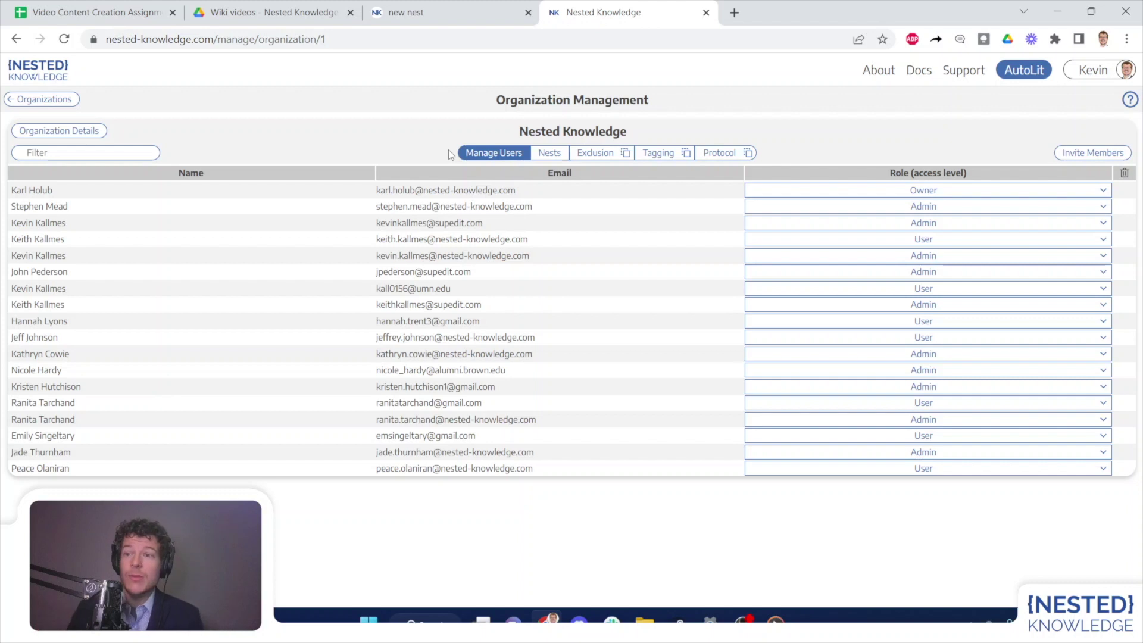
click(1093, 152)
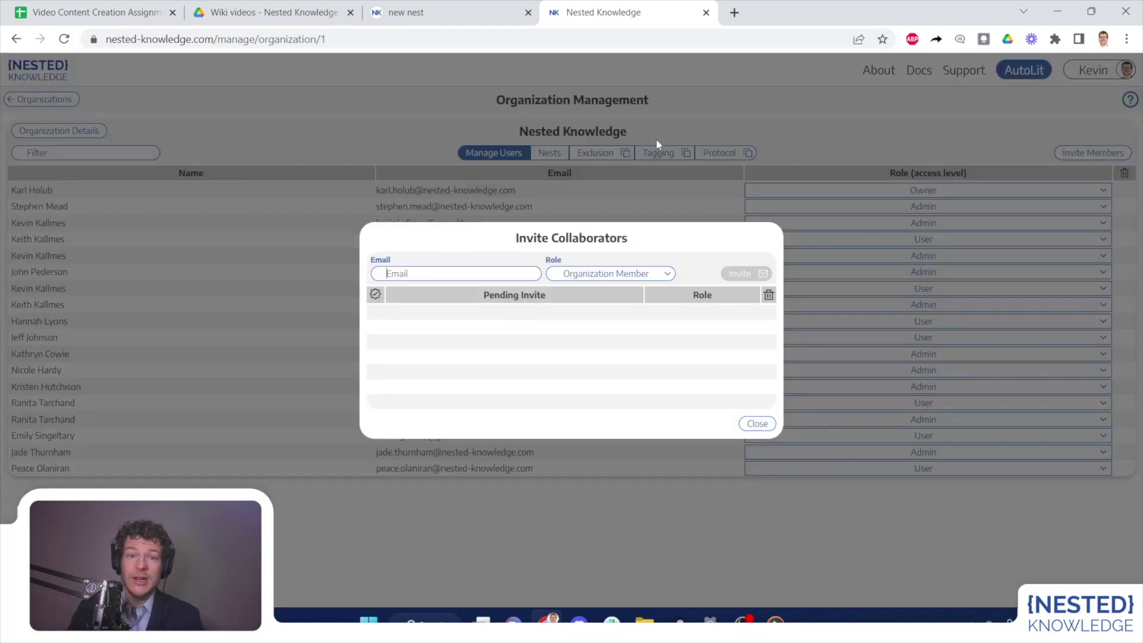
click(598, 279)
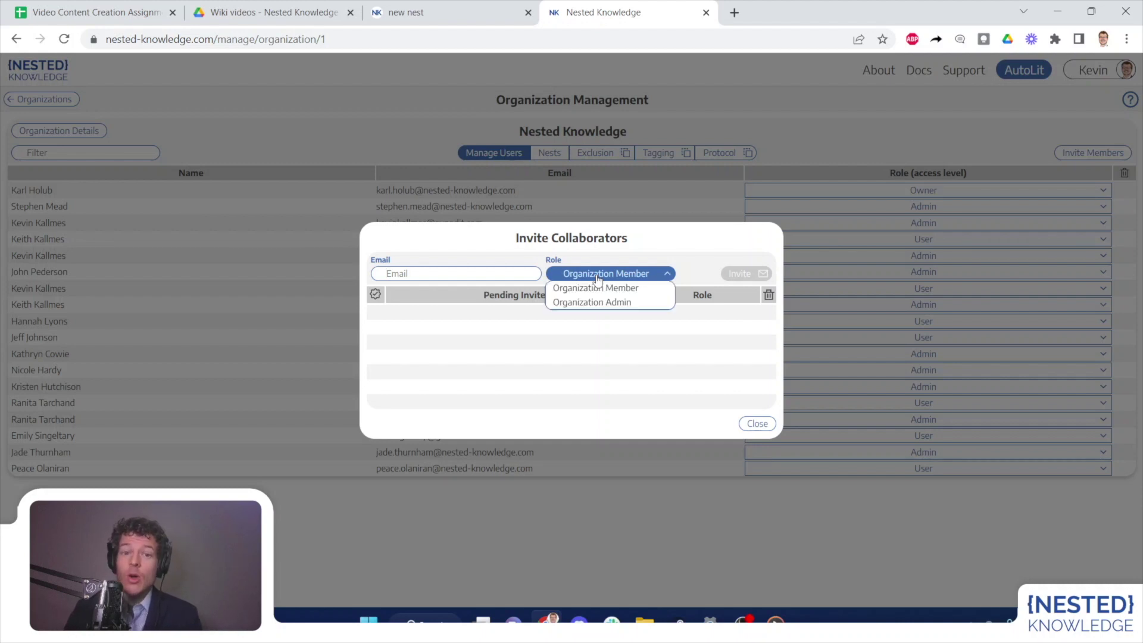
click(602, 302)
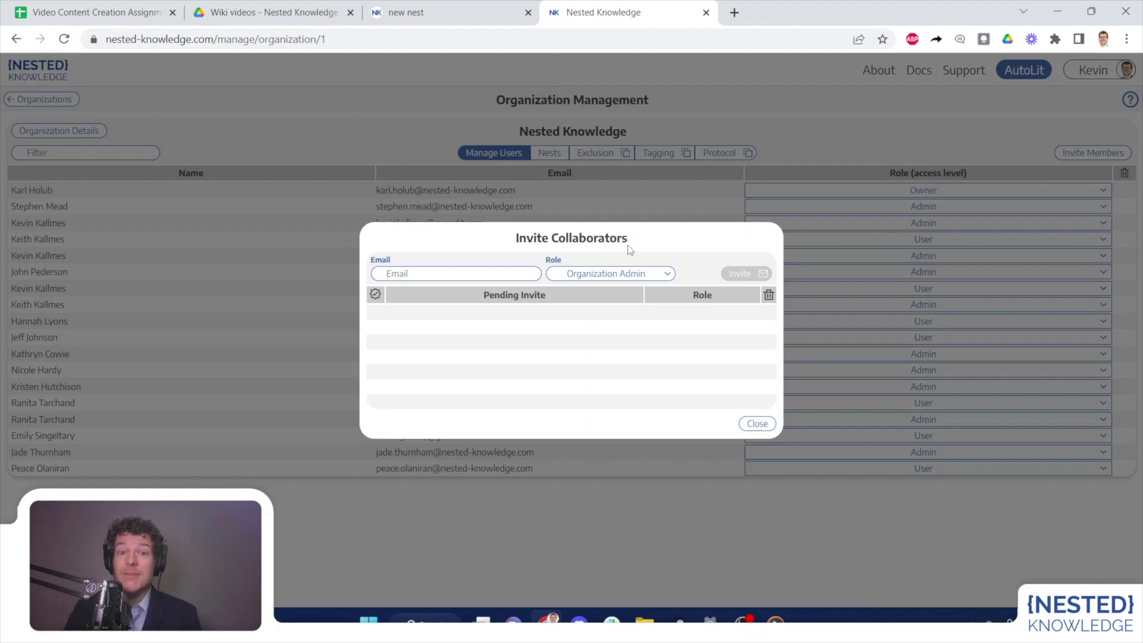
click(655, 545)
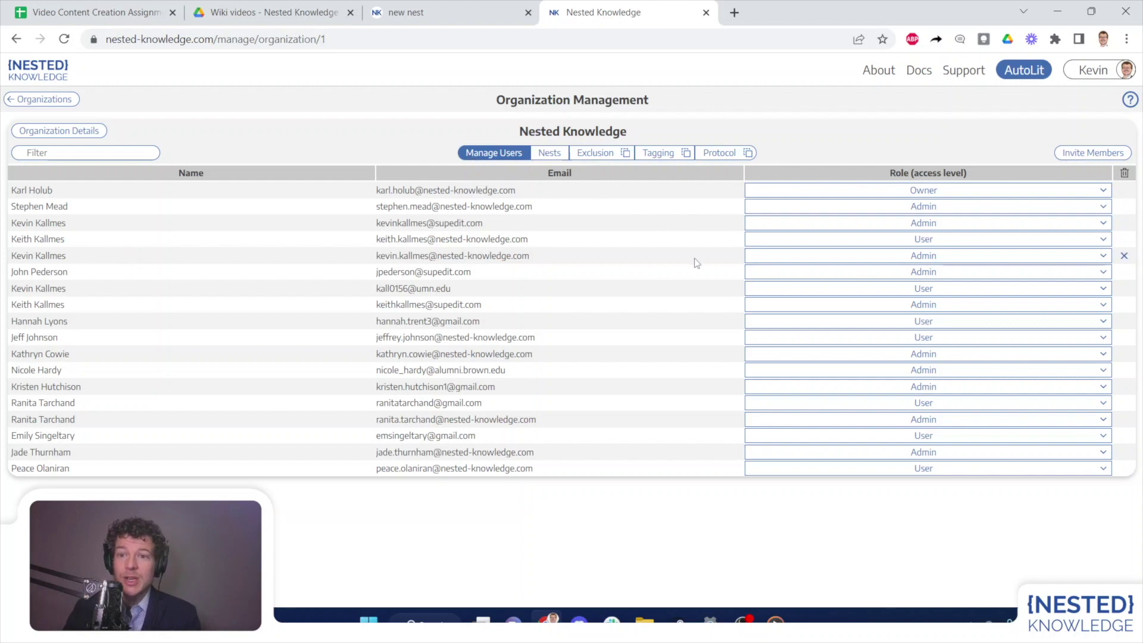
click(812, 207)
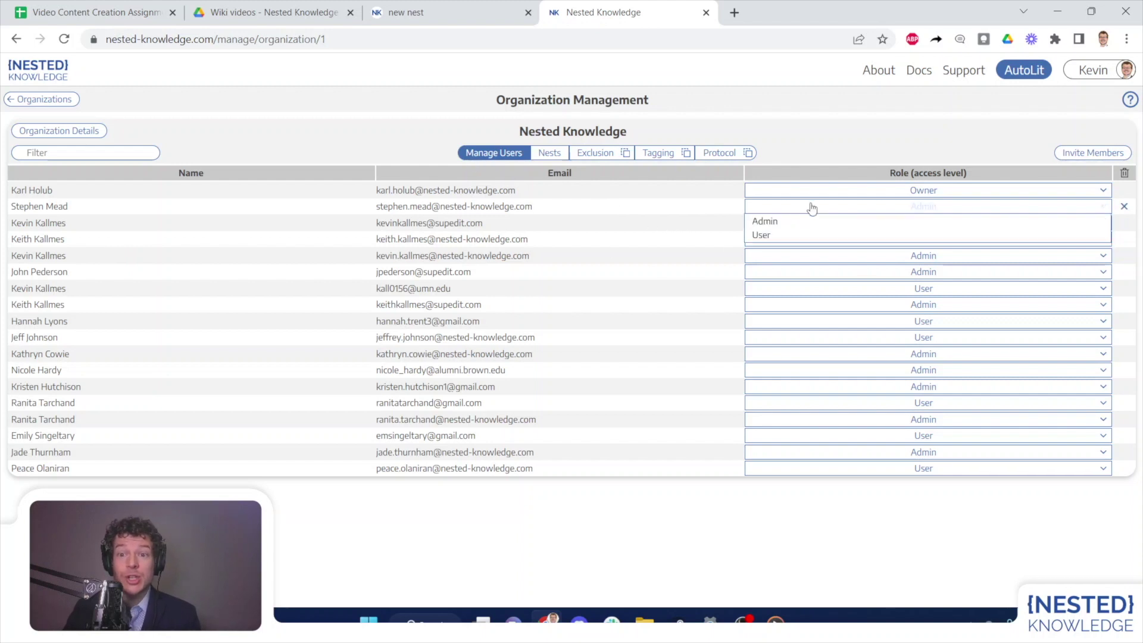
click(808, 141)
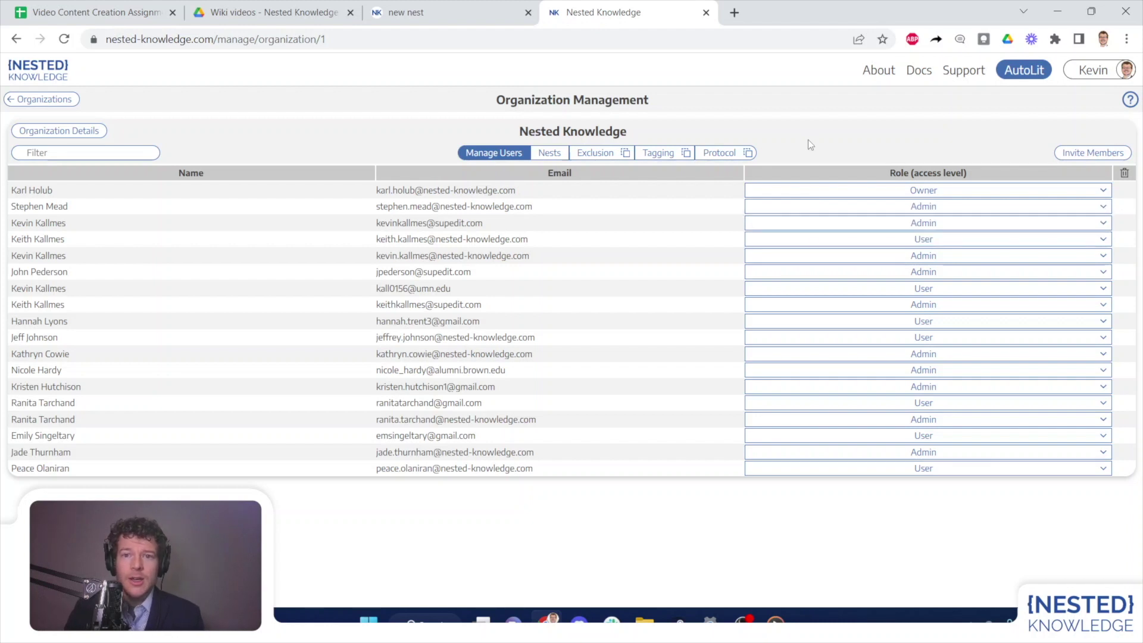
Step: Review the organization's nests and their User and Owner access rights, then open the PCSK9 nest
click(546, 155)
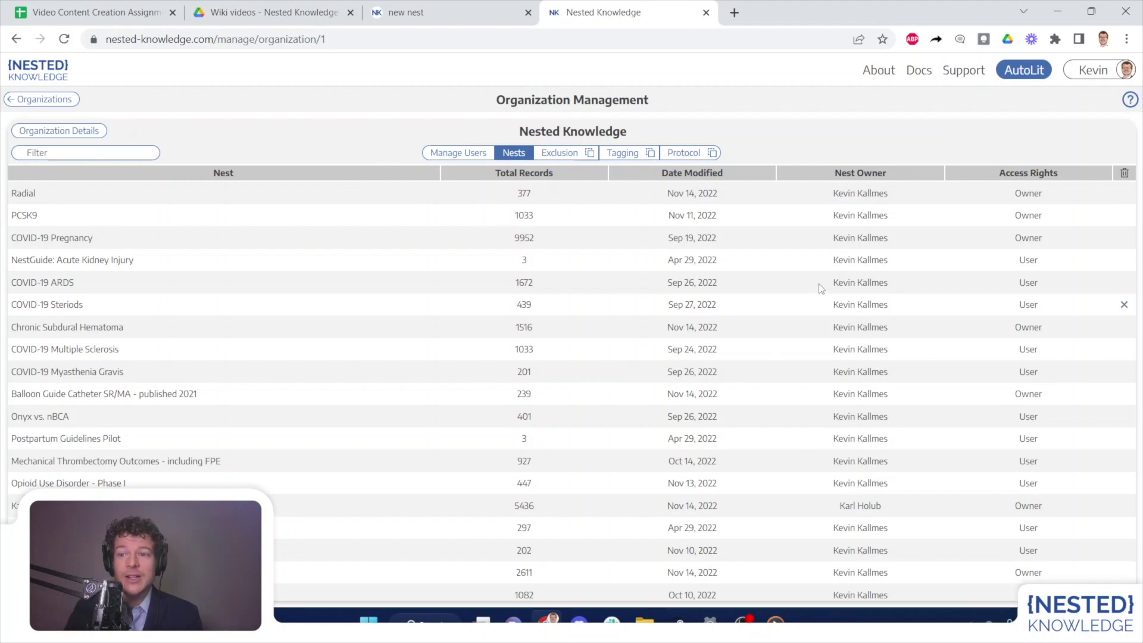
double_click(1029, 260)
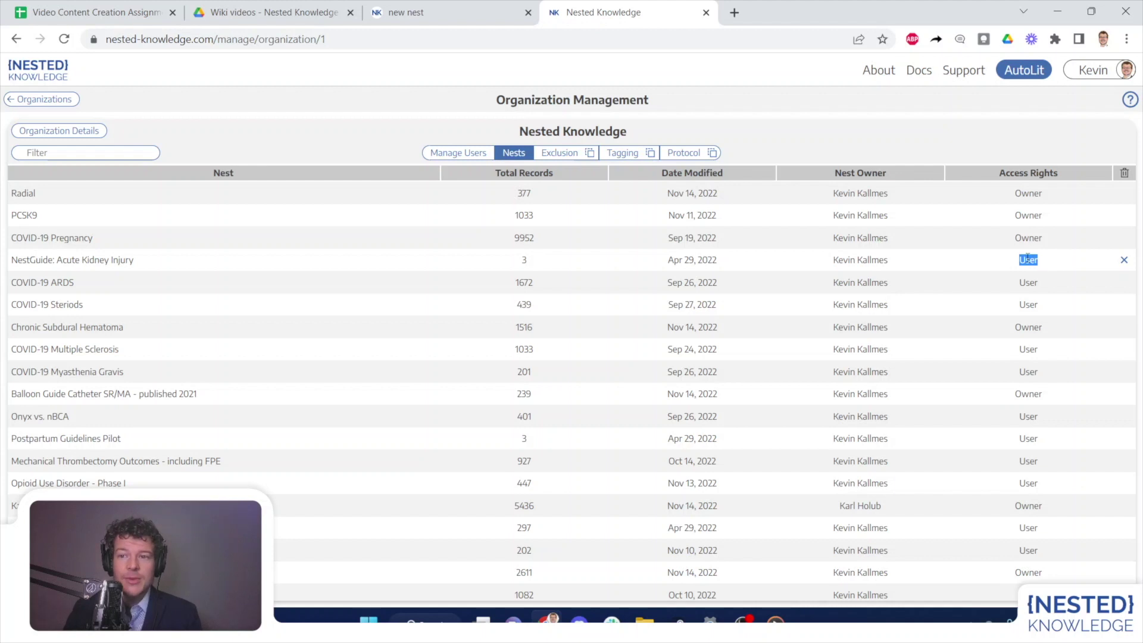
drag(1008, 194, 1051, 194)
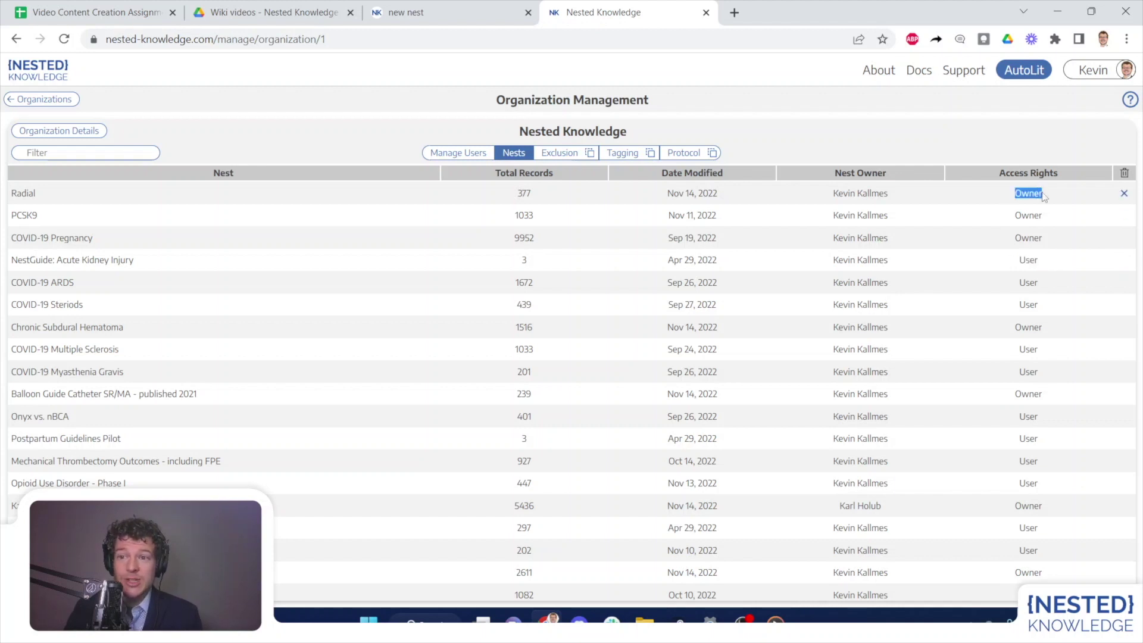
click(1030, 242)
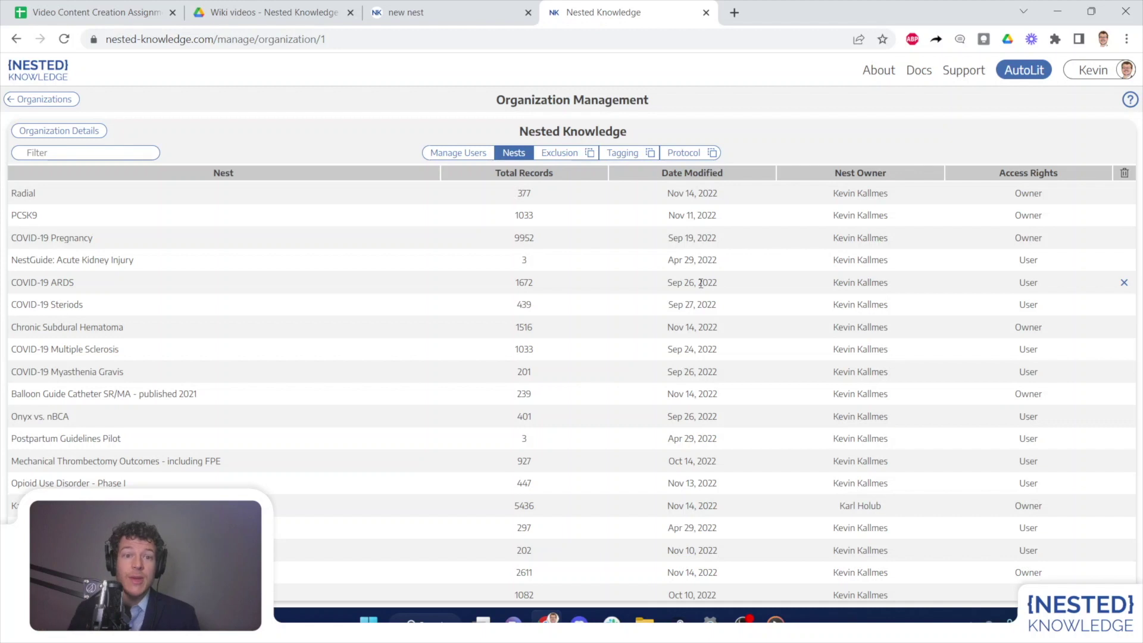
click(471, 156)
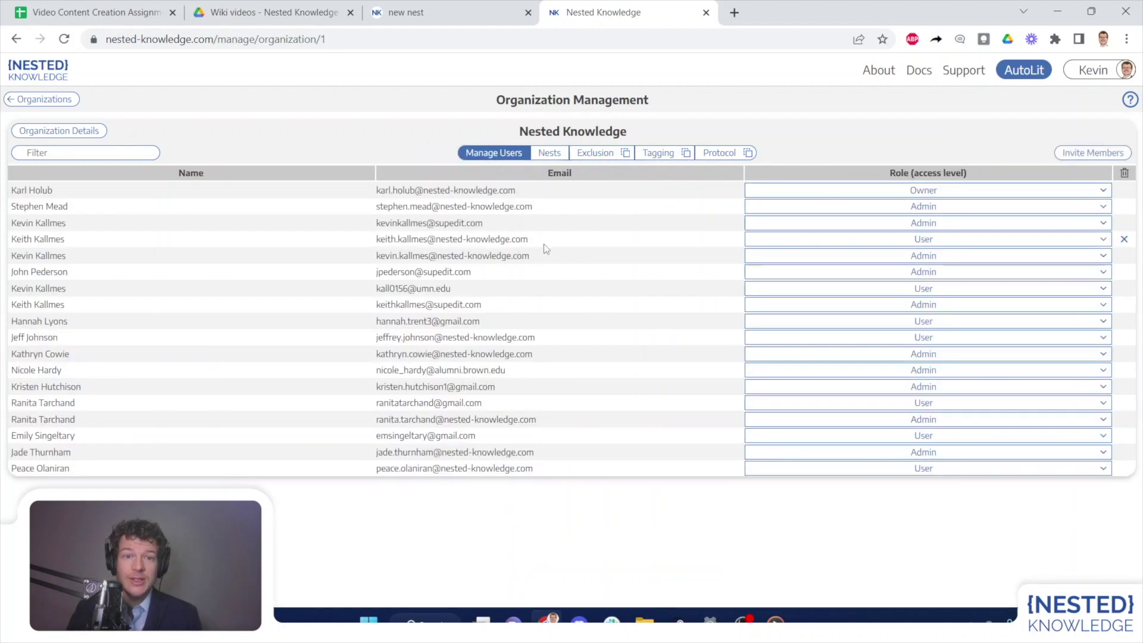
click(547, 159)
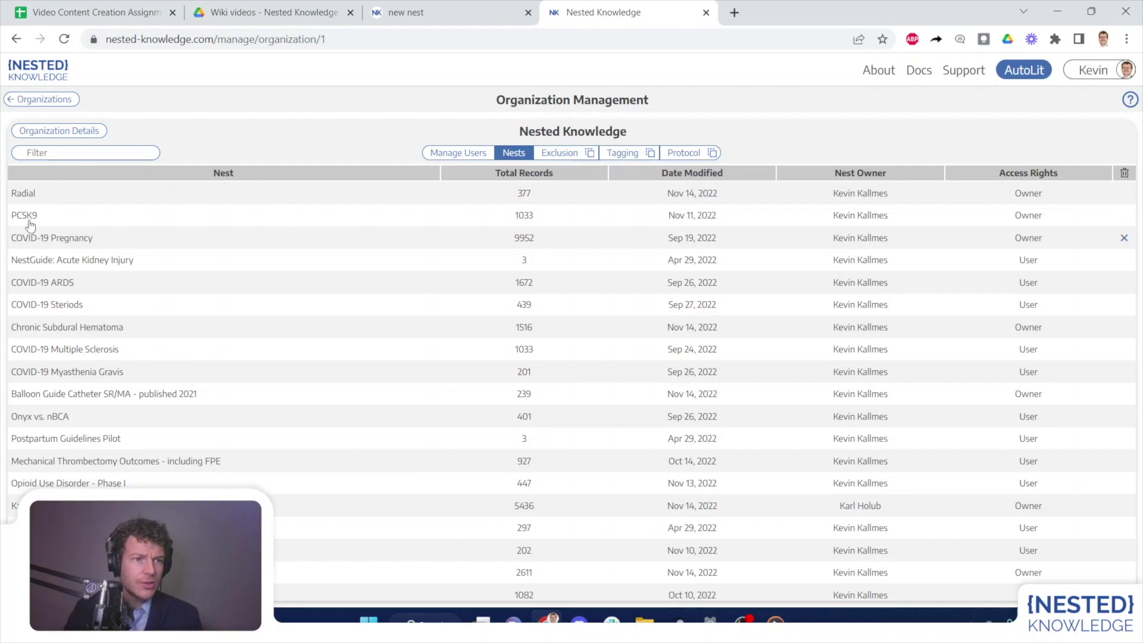
click(27, 215)
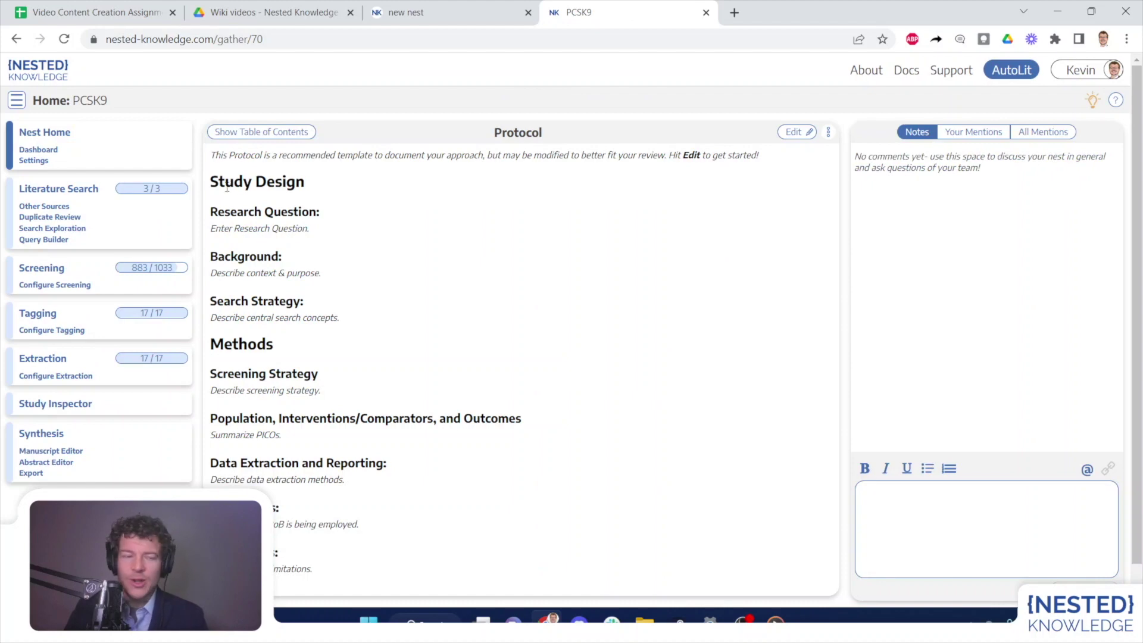
Step: In PCSK9 settings, show organization collaborators and the Nested Knowledge owner's ownership options
click(34, 161)
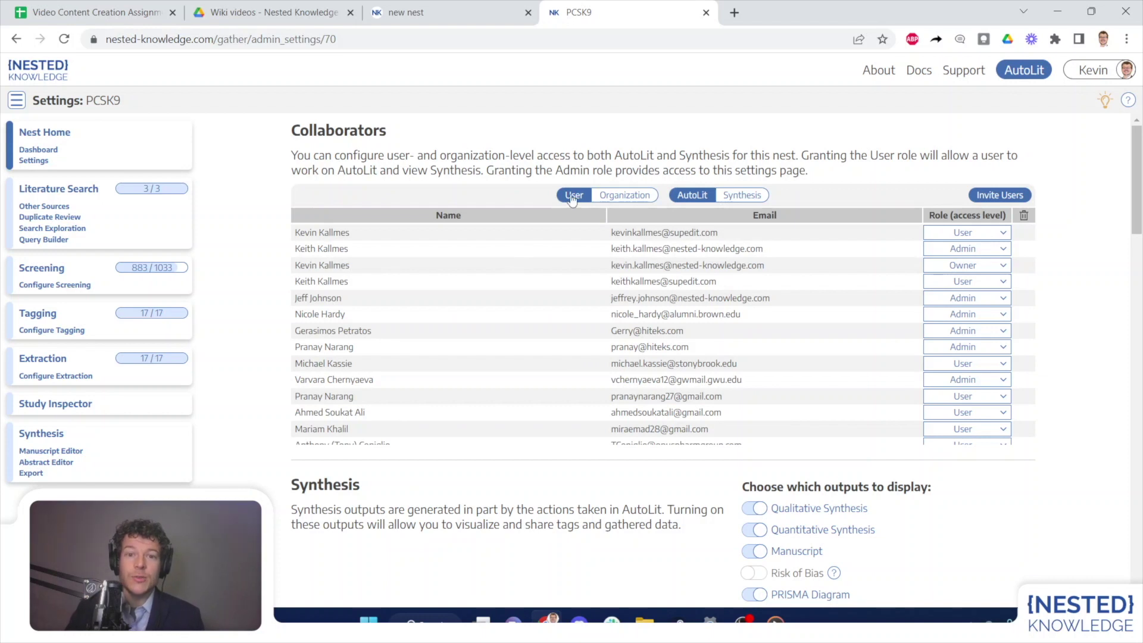
click(625, 199)
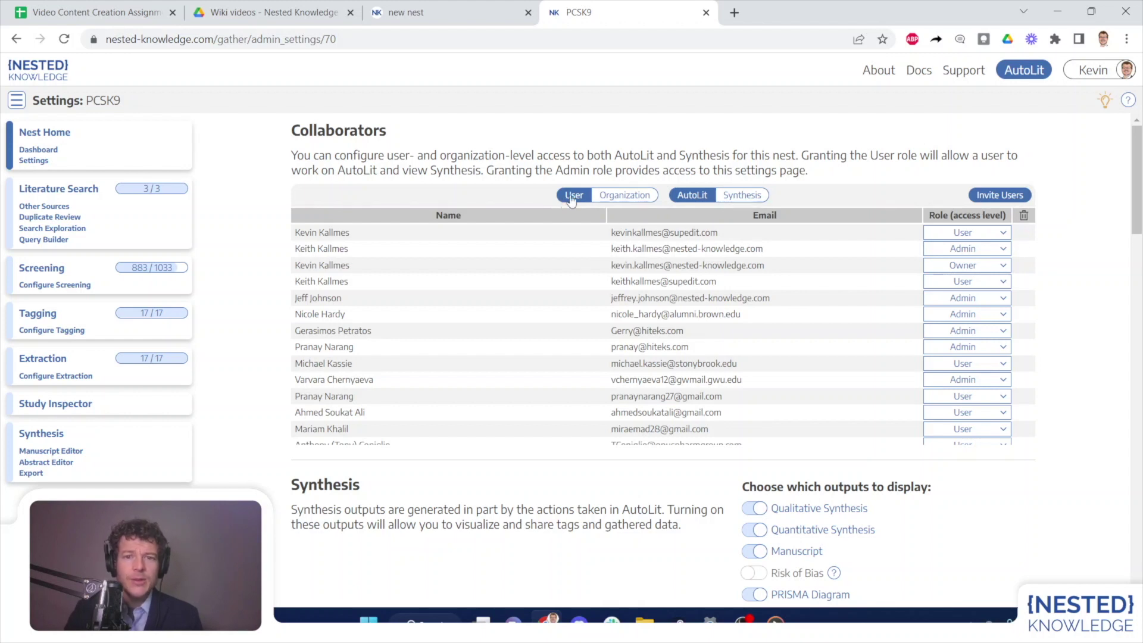
click(621, 198)
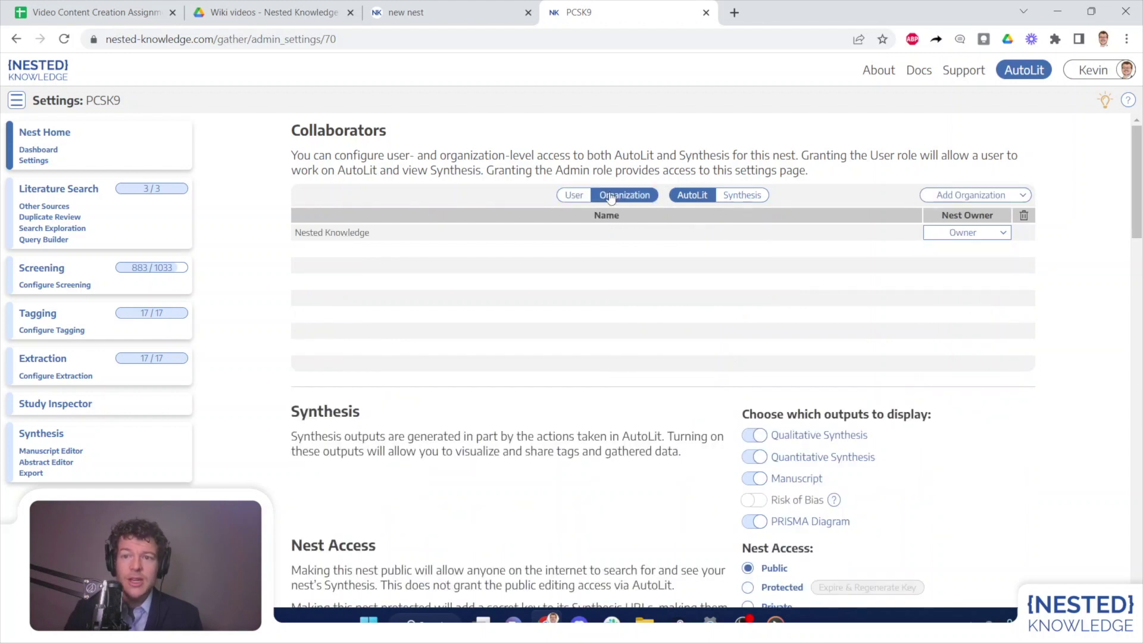
triple_click(393, 236)
click(715, 235)
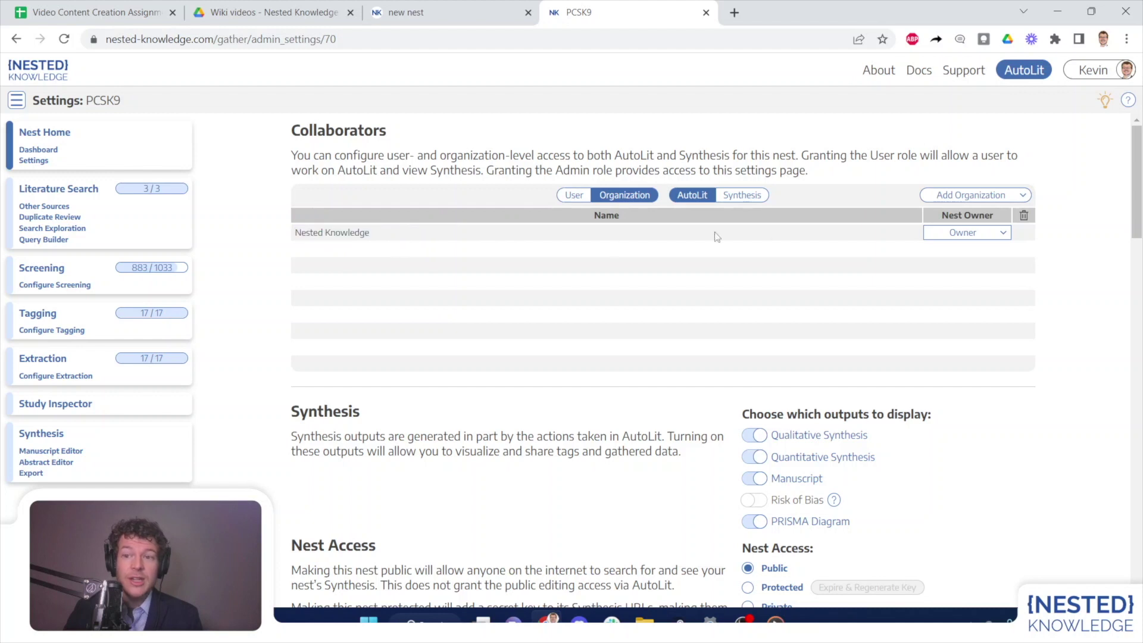
click(943, 235)
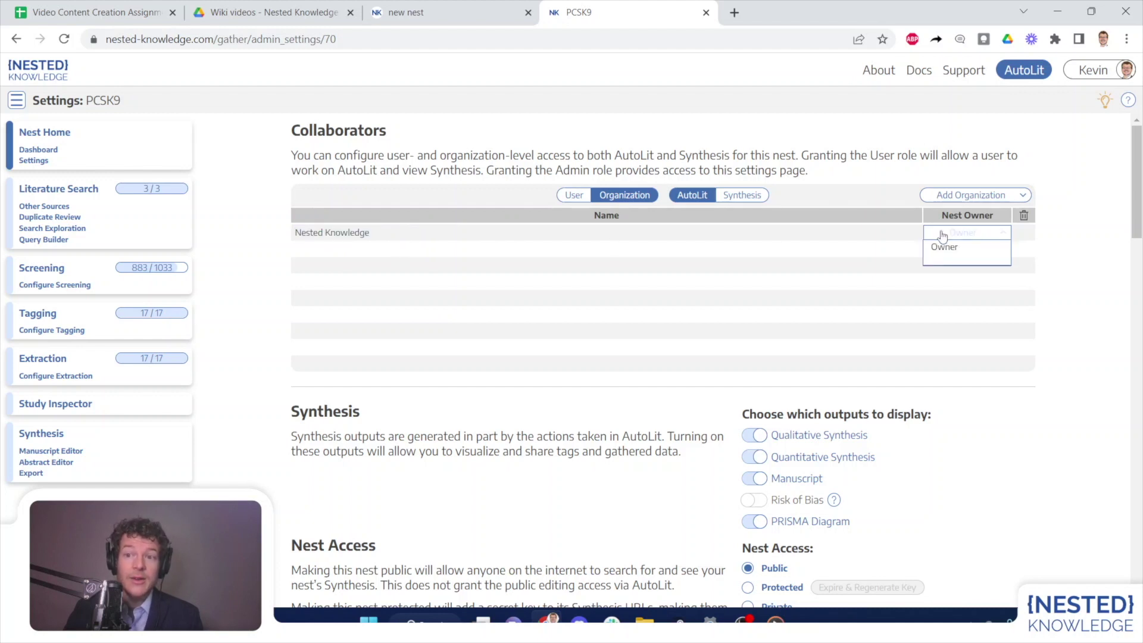
click(960, 196)
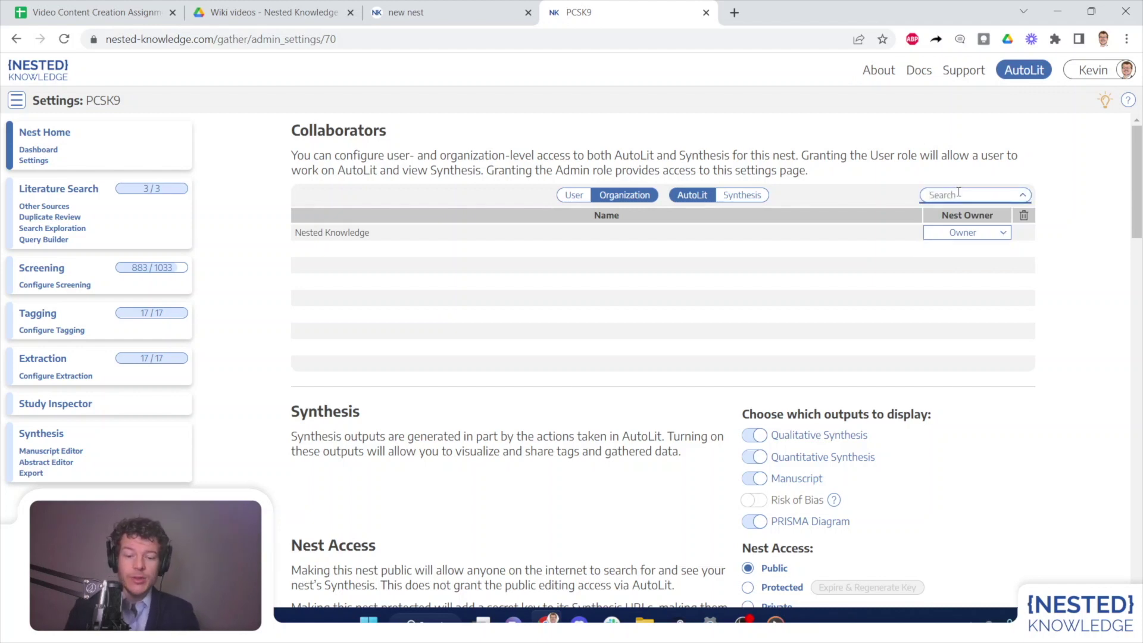
Step: Add the Nested Knowledge demo organization as a collaborator, check its ownership choices, then remove it
text(nested)
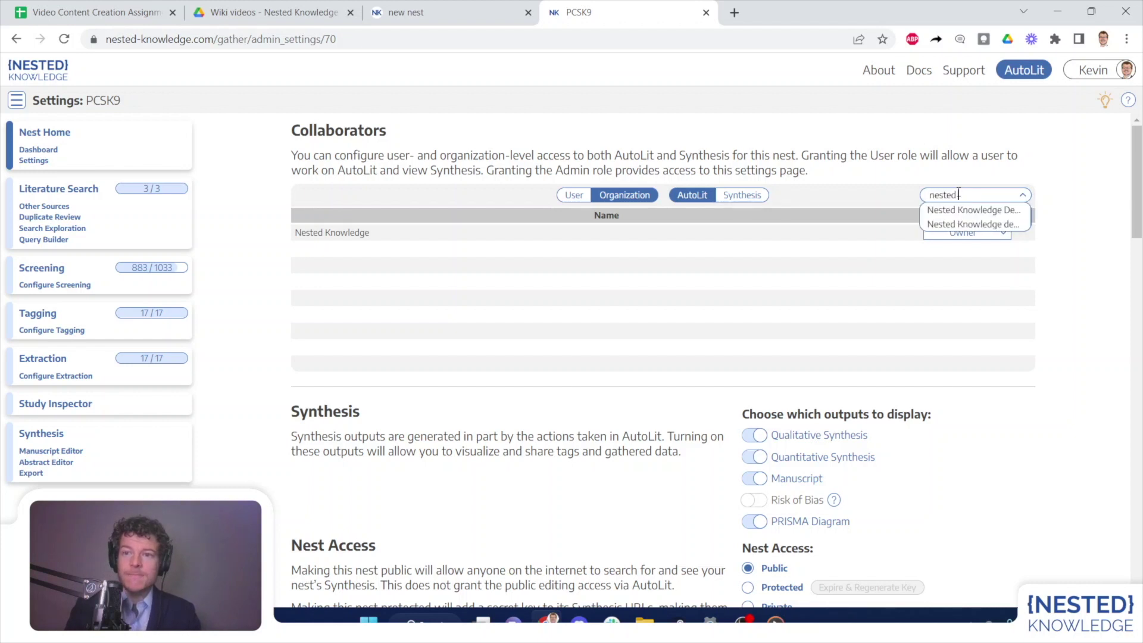
click(973, 224)
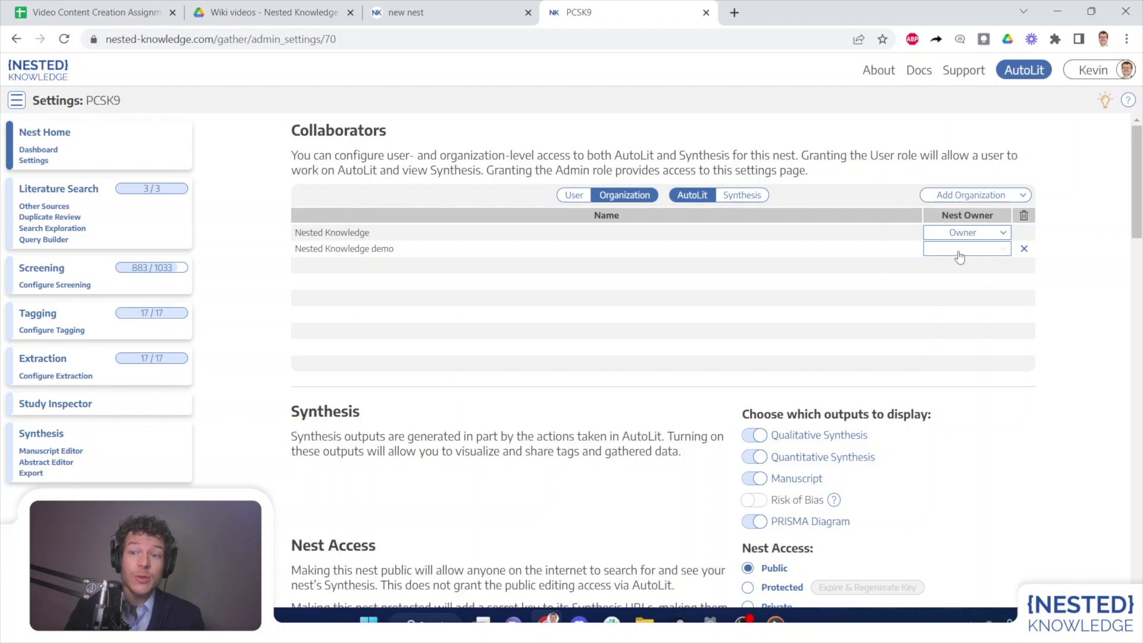
click(960, 250)
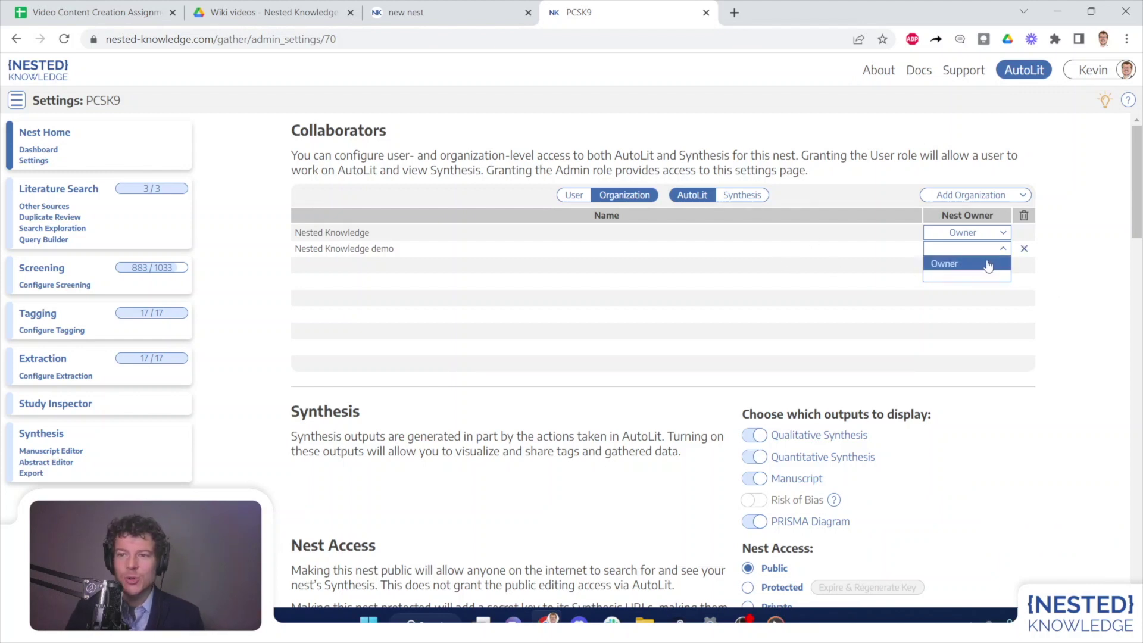
click(1024, 248)
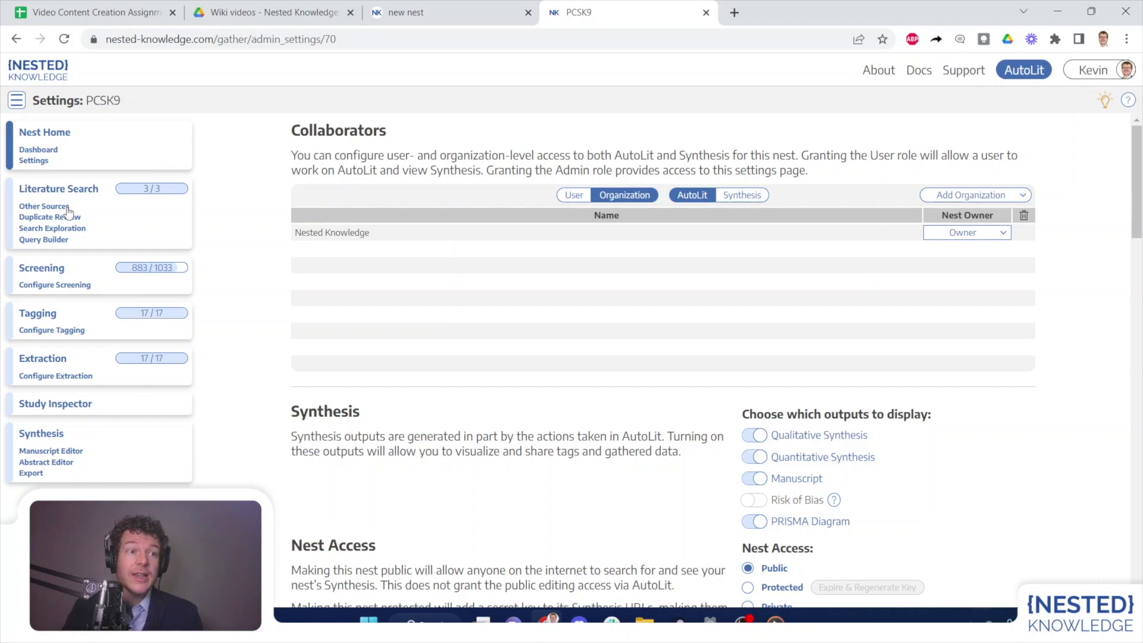
Step: Preview the Minimalist Sample Protocol template in PCSK9's protocol editor without importing it, then go to Configure Screening
click(49, 138)
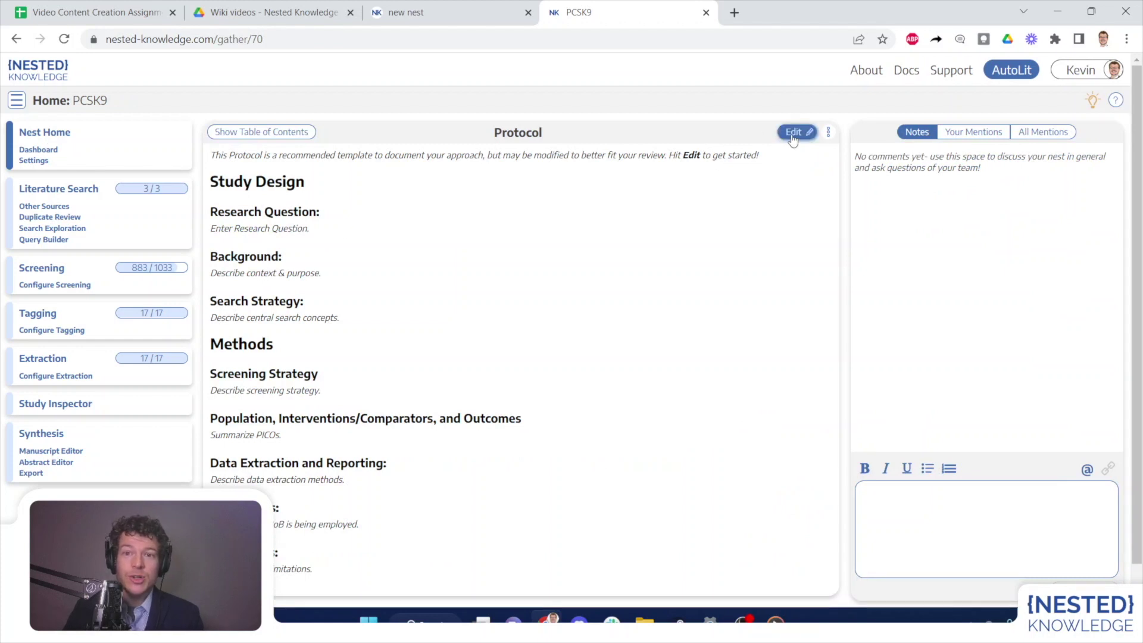
click(793, 132)
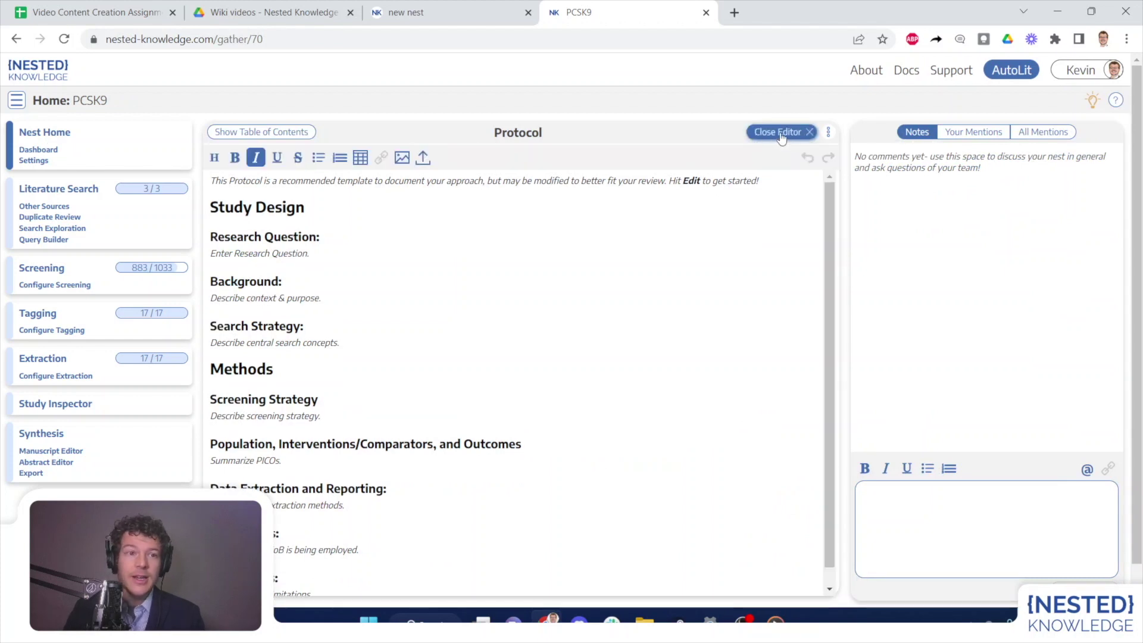
click(829, 134)
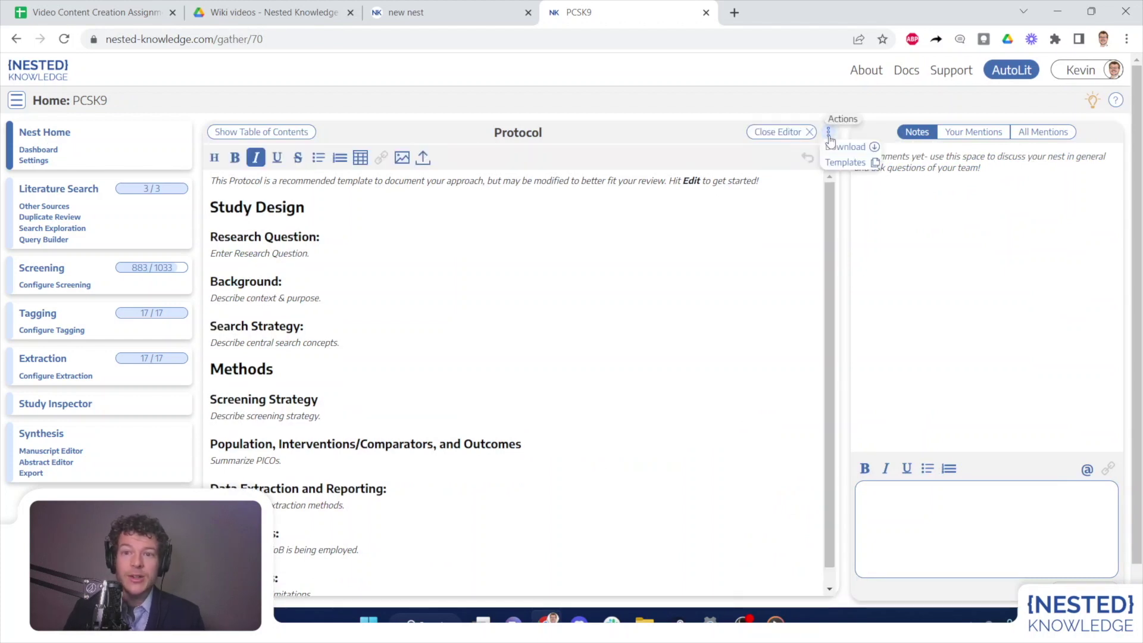
click(842, 165)
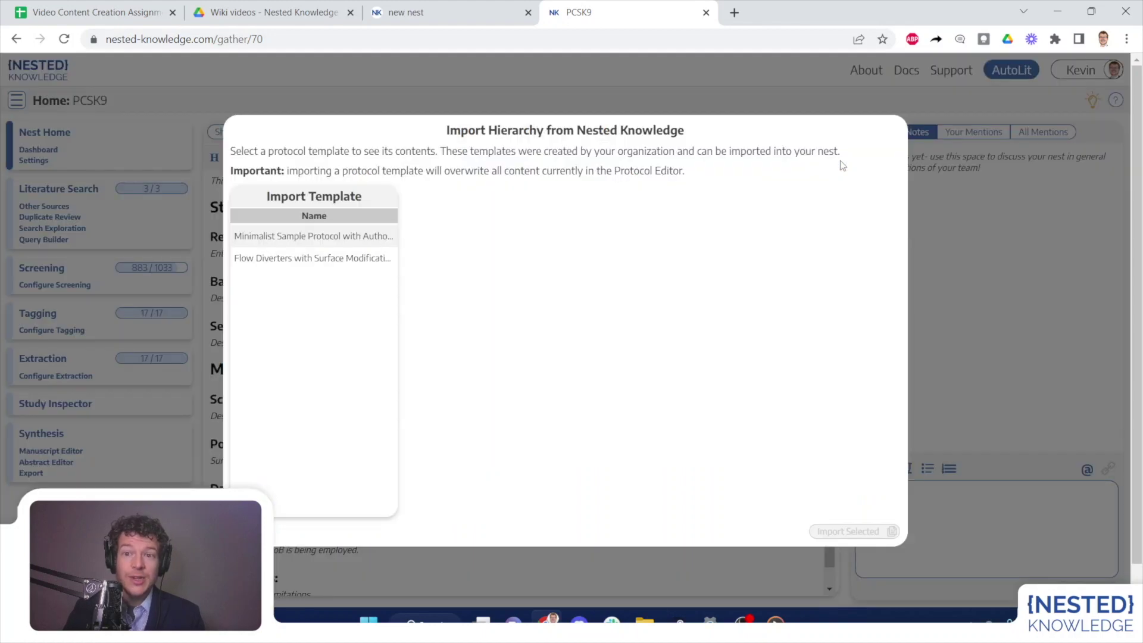
click(340, 238)
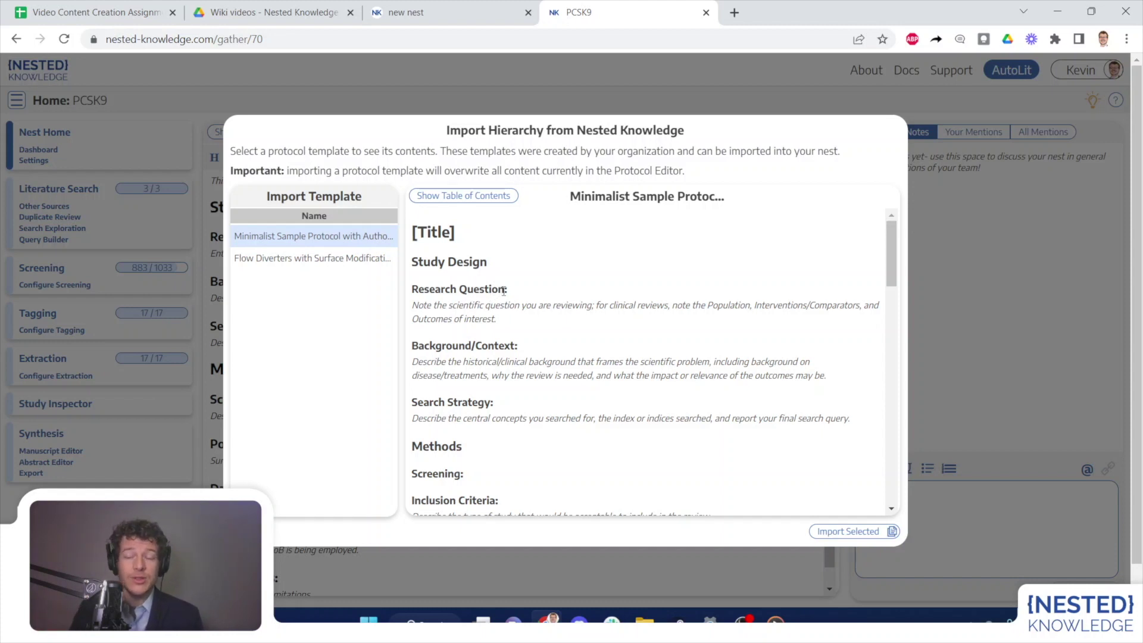
click(1011, 324)
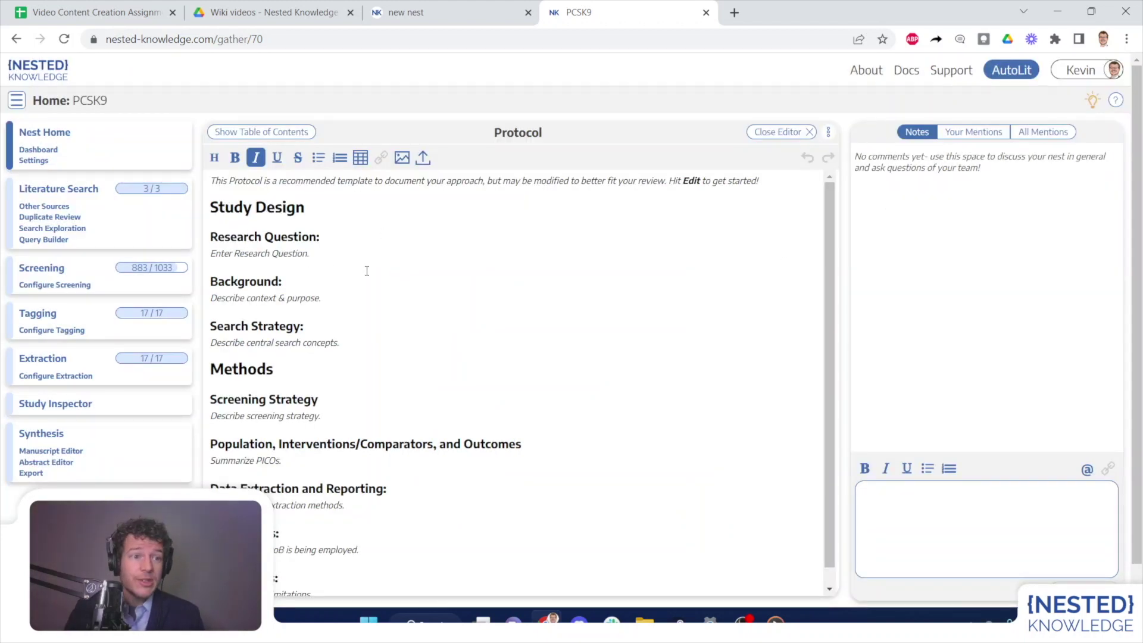
click(73, 286)
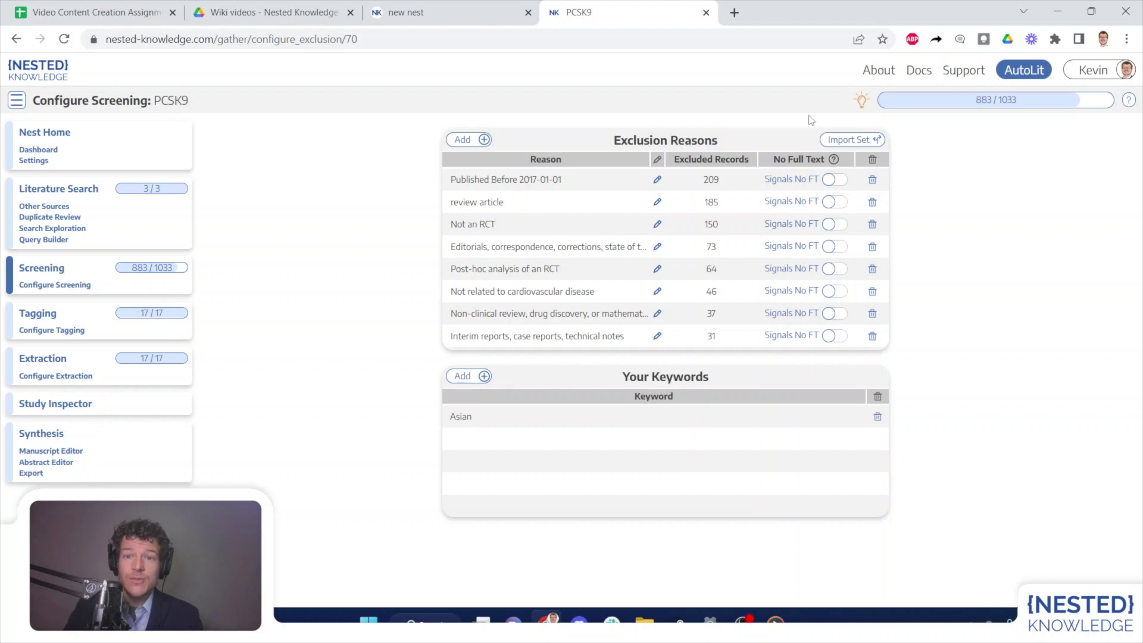
Step: Import the case-series exclusion reason template into PCSK9 and review the updated reasons table
click(850, 141)
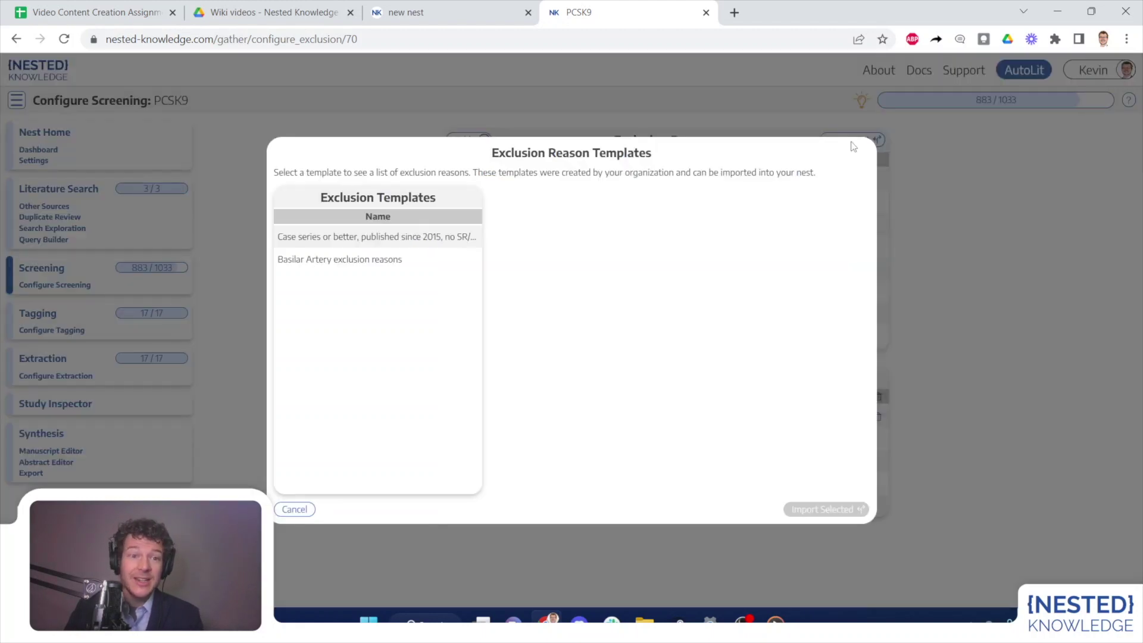
click(343, 237)
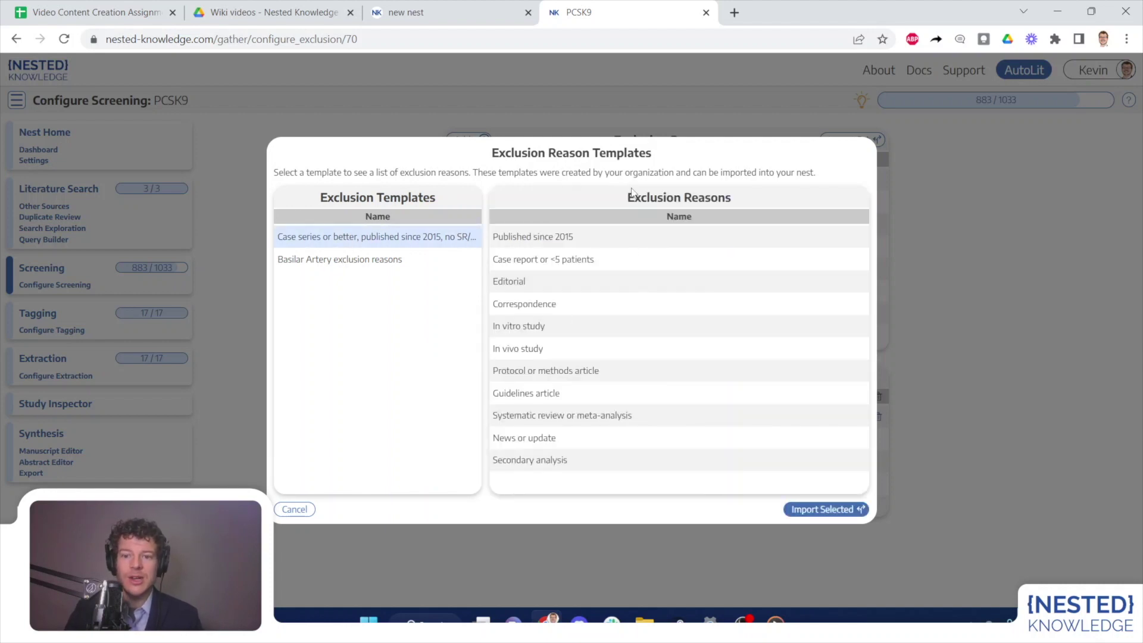
click(826, 511)
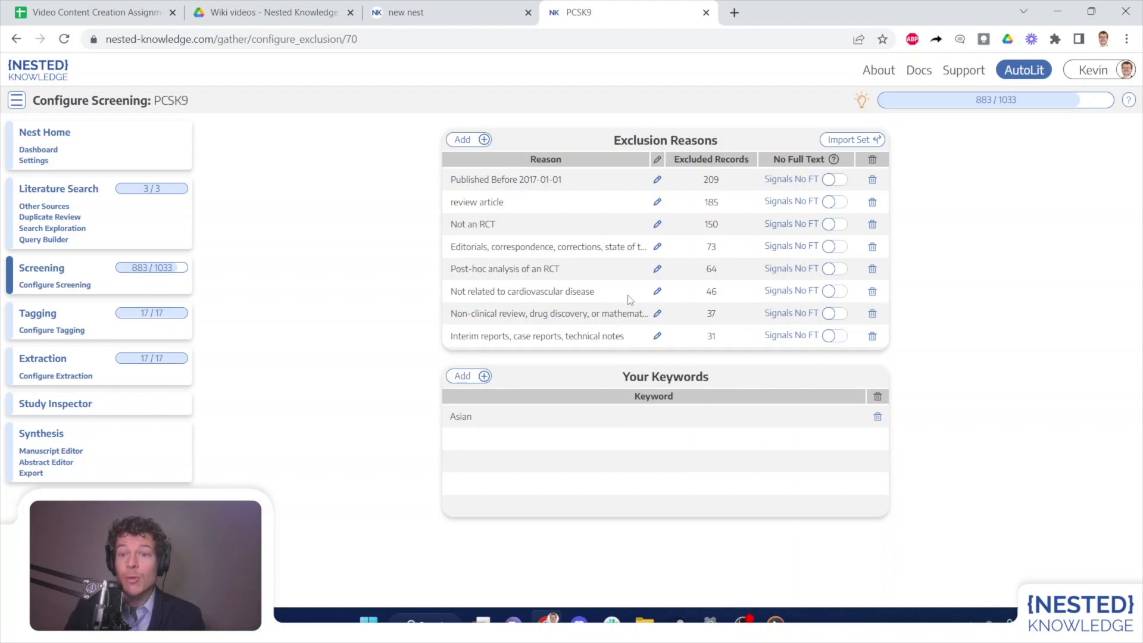
scroll(608, 268, down, 3)
scroll(610, 272, down, 3)
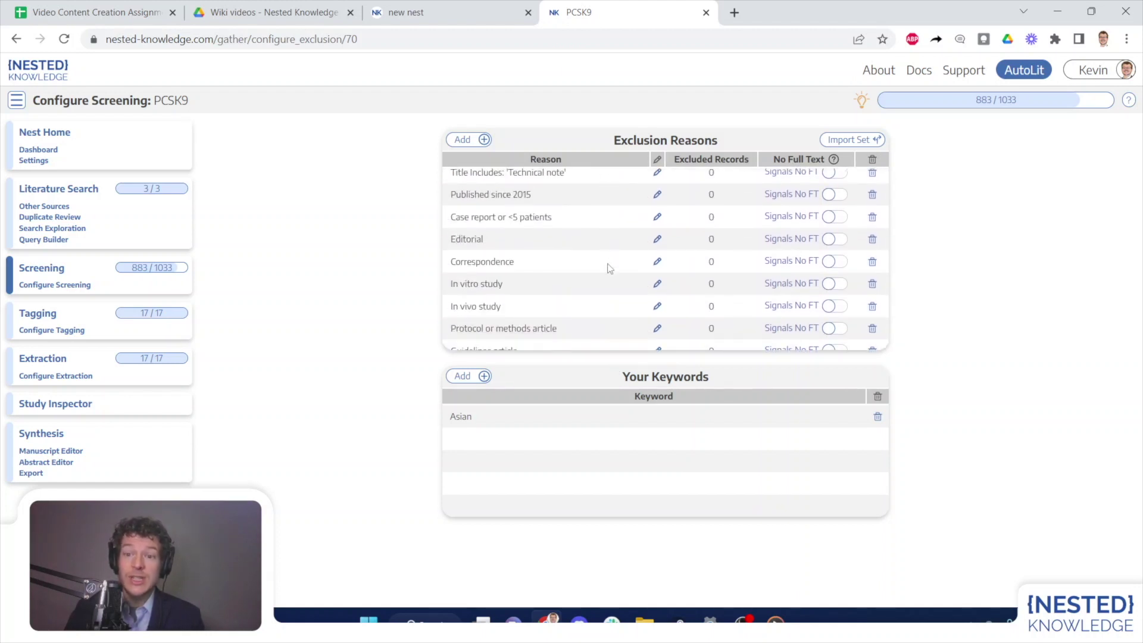
scroll(614, 263, down, 3)
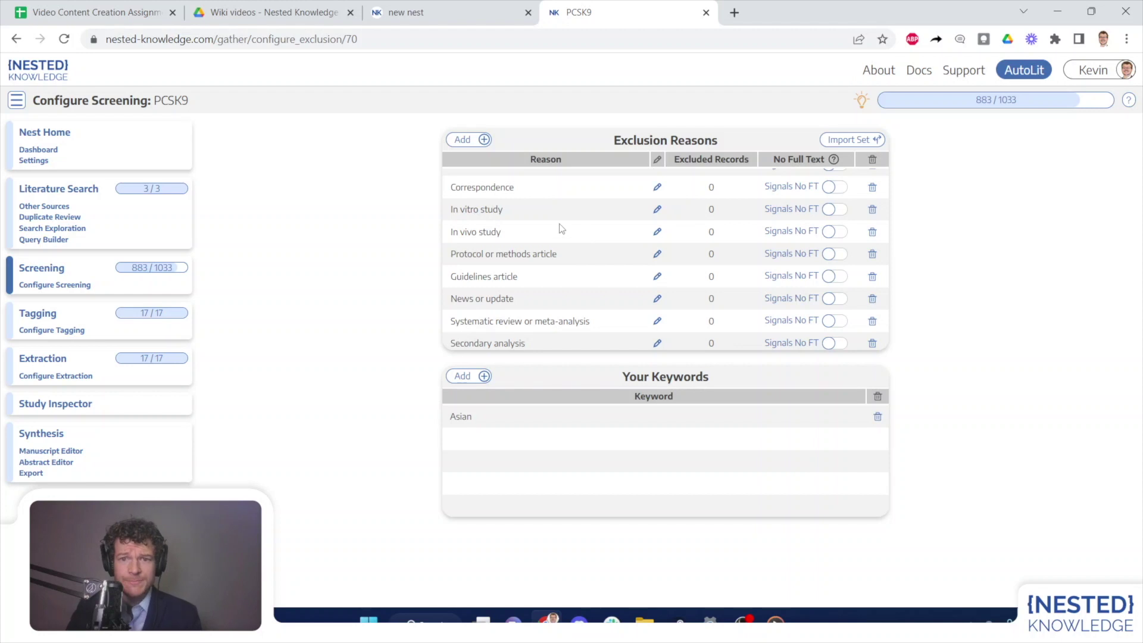
click(67, 337)
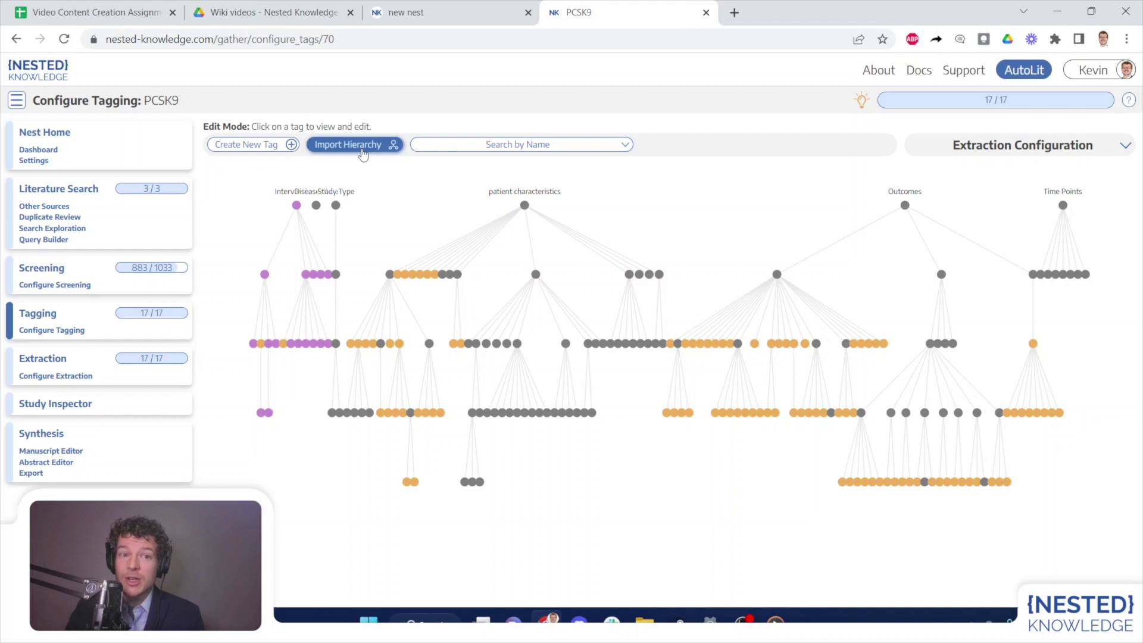
click(357, 145)
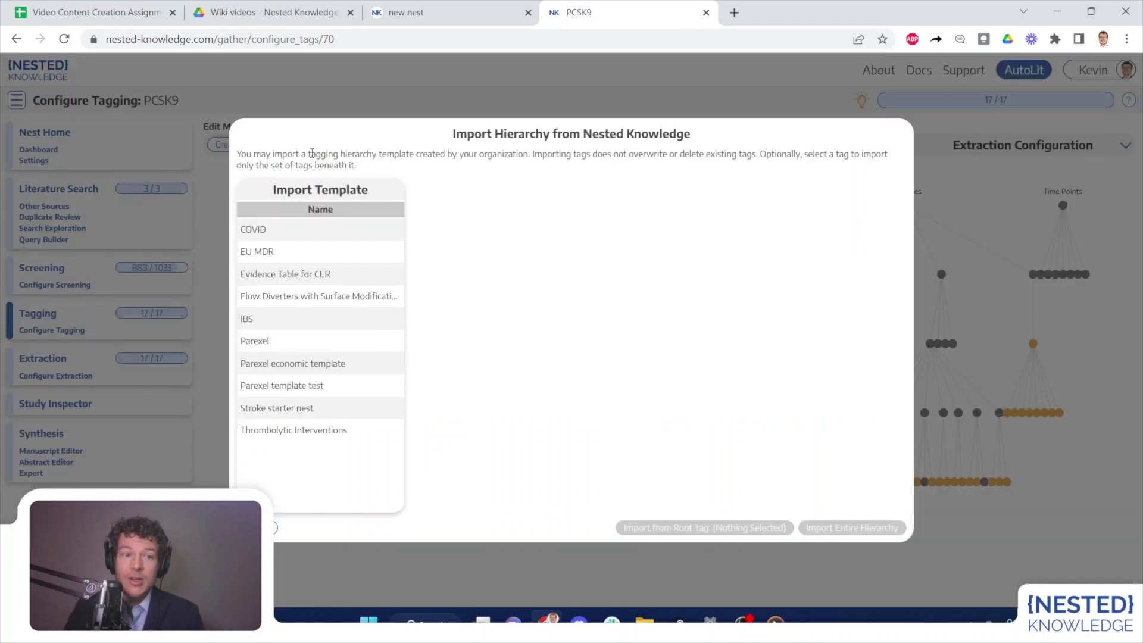
click(263, 251)
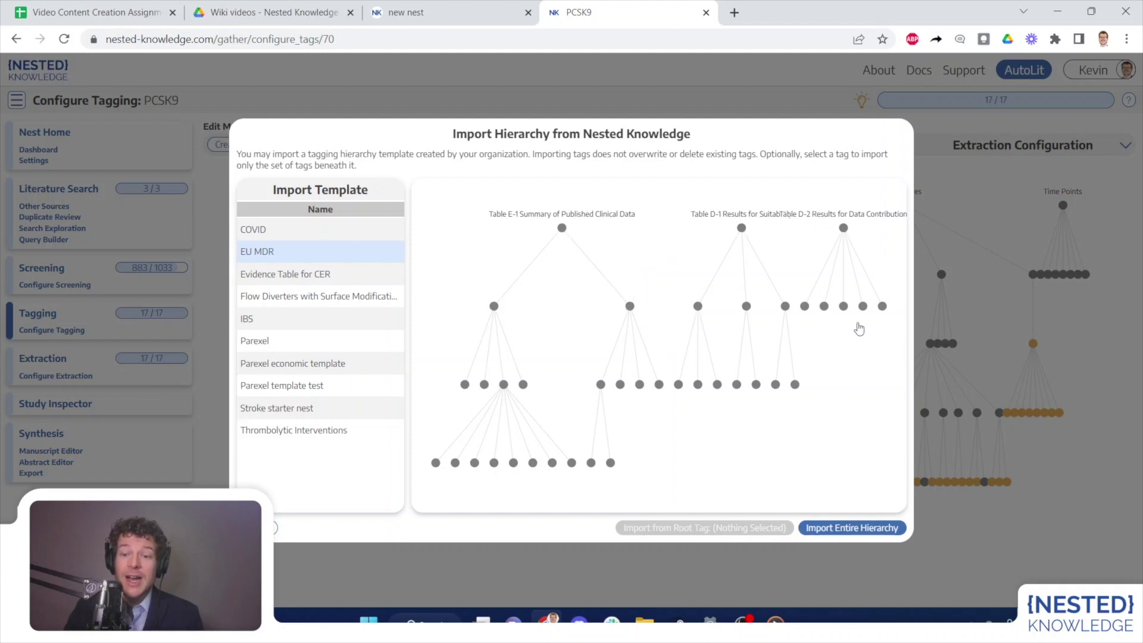
click(844, 229)
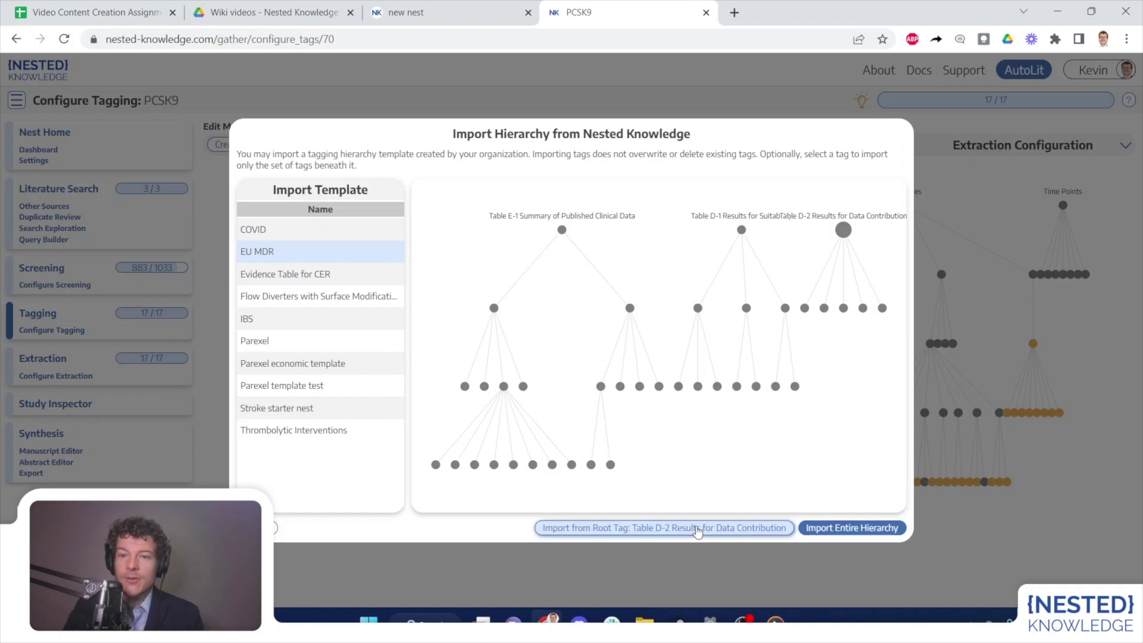
click(1091, 317)
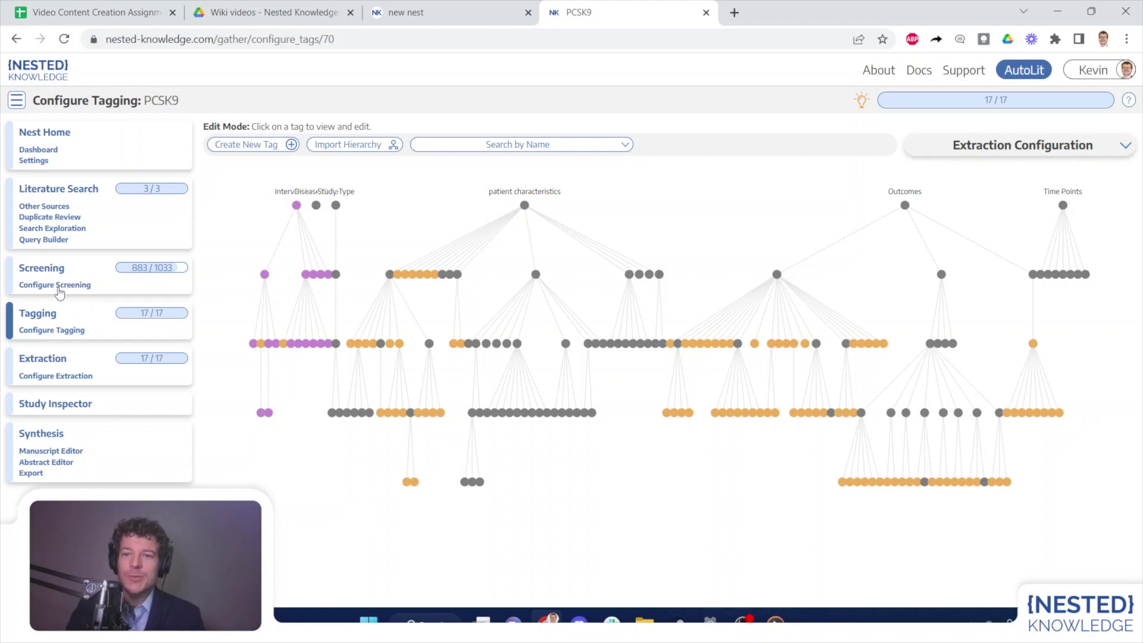
Step: Open the Nested Knowledge organization's Protocol templates list
click(1096, 70)
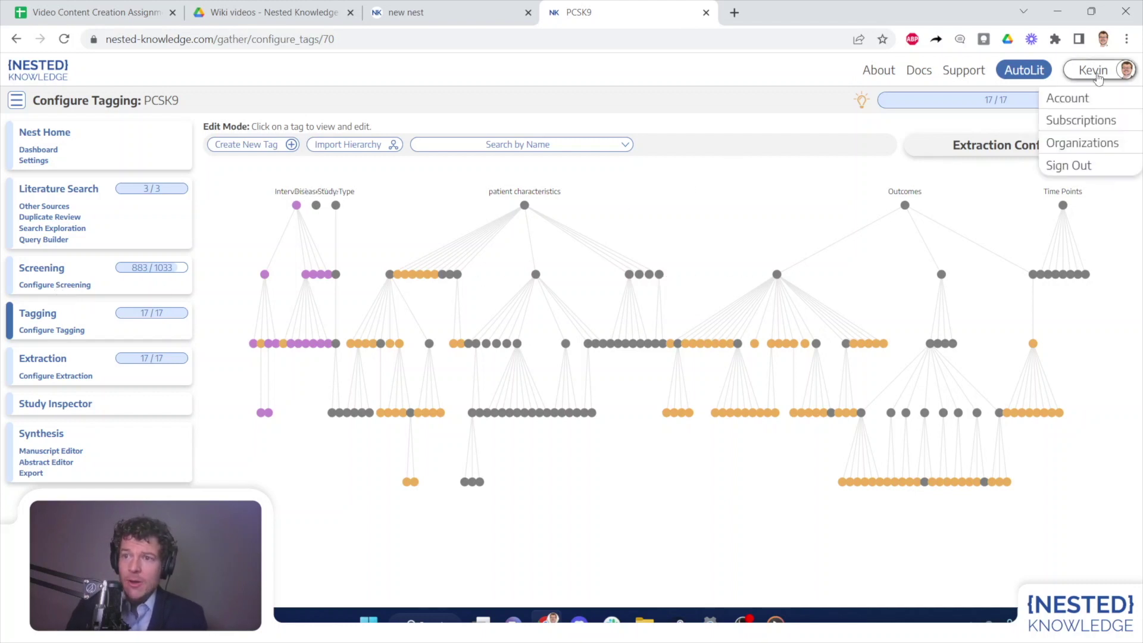
click(1105, 144)
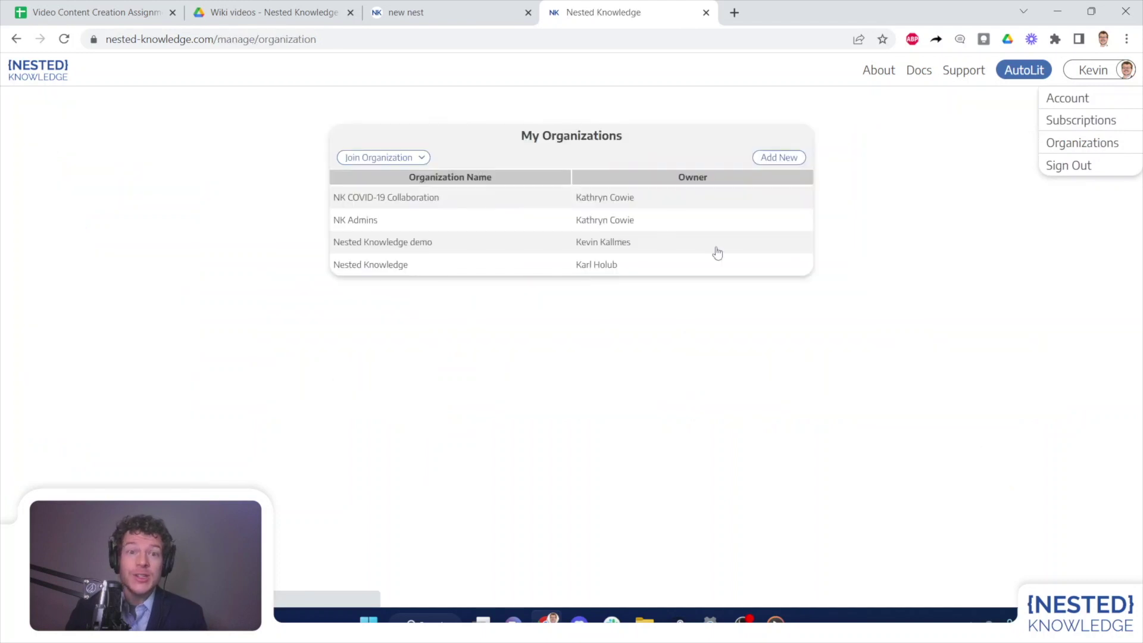
click(390, 266)
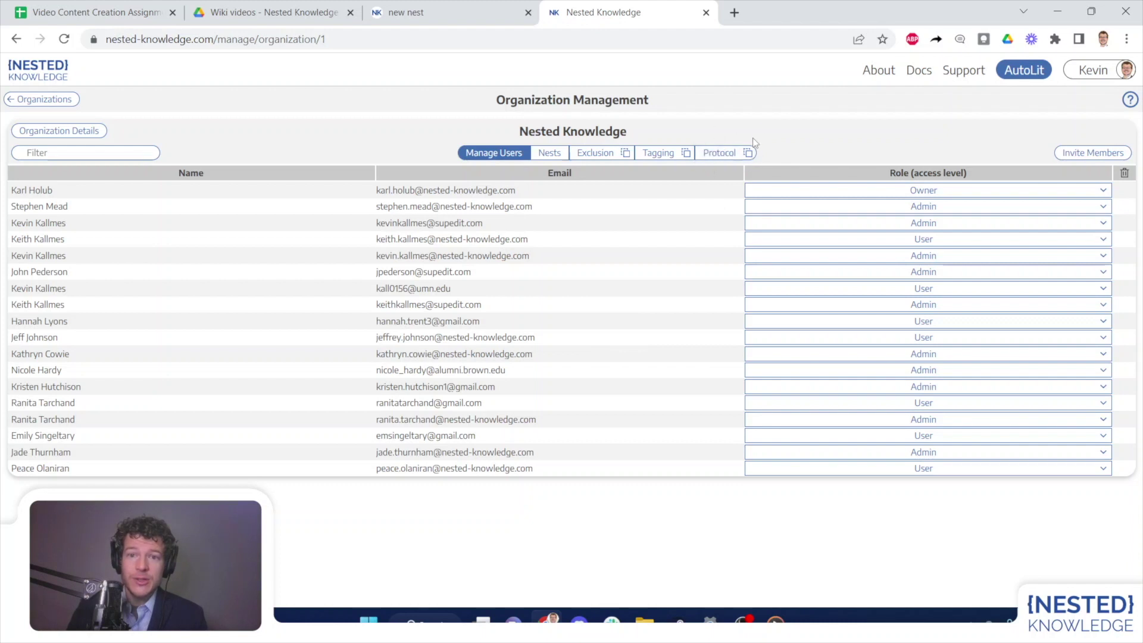
click(732, 153)
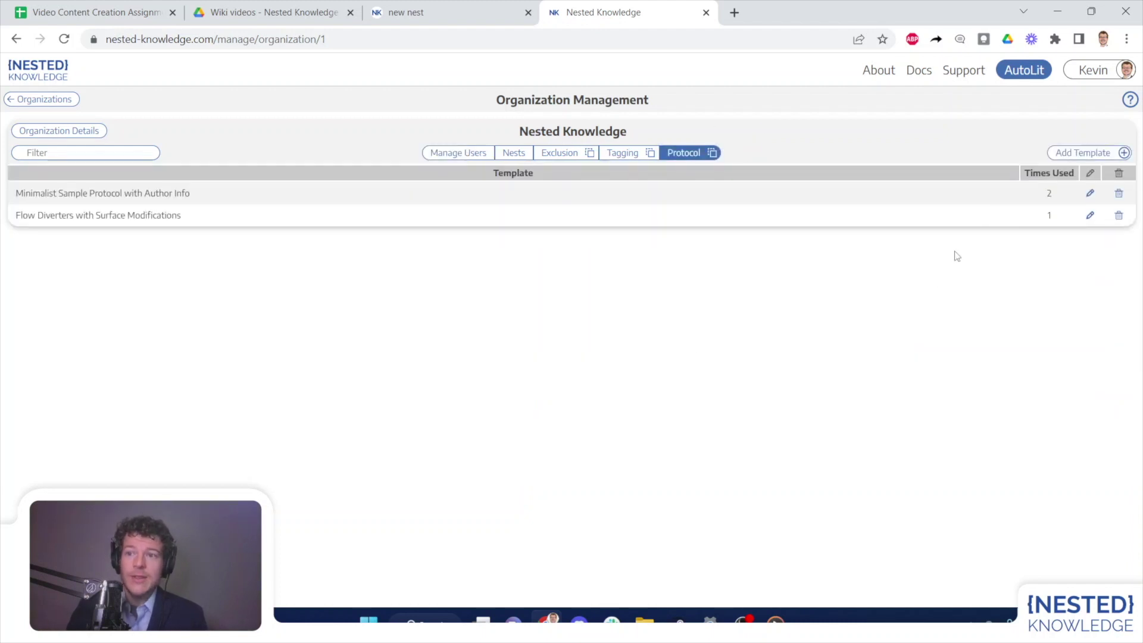
Step: Open Minimalist Sample Protocol with Author Info for editing, then view the Exclusion templates
click(1064, 154)
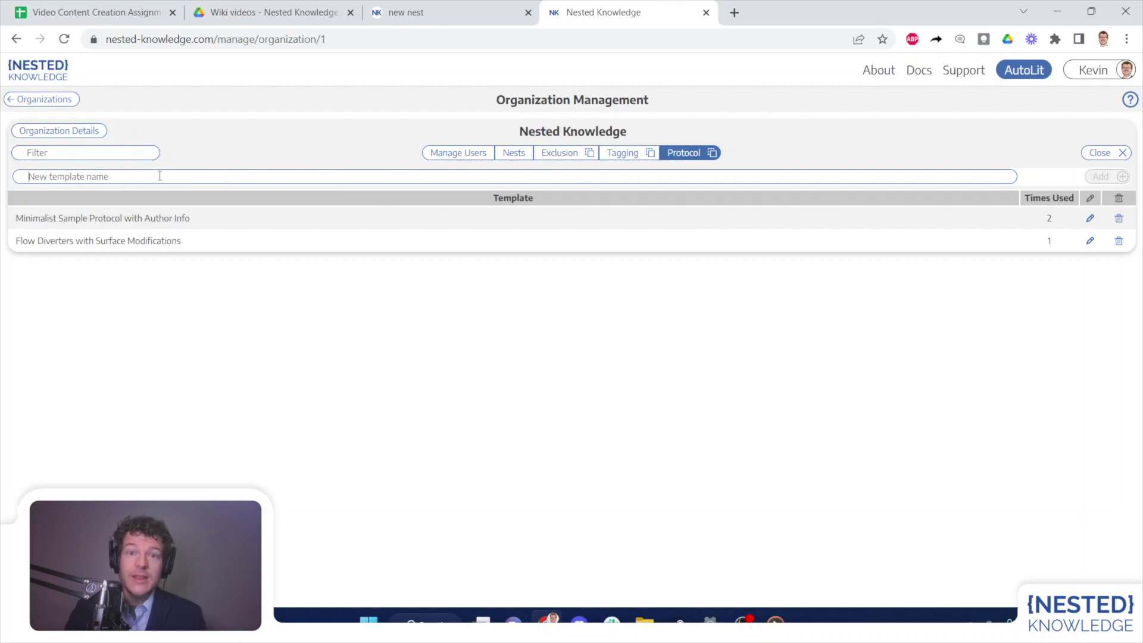
click(180, 180)
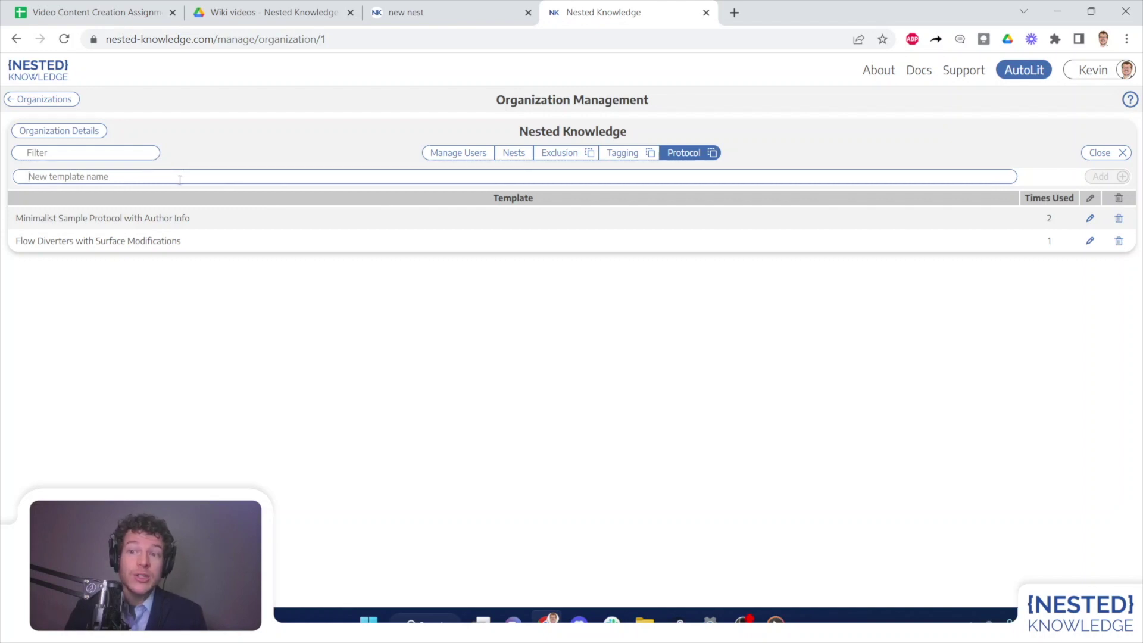
click(125, 221)
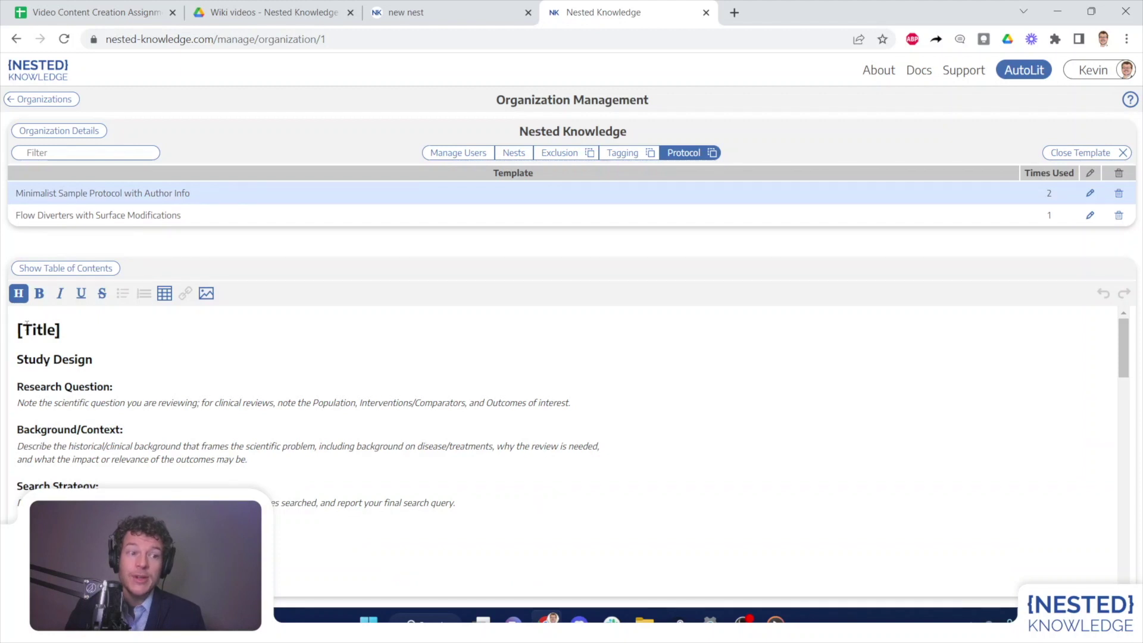
triple_click(81, 335)
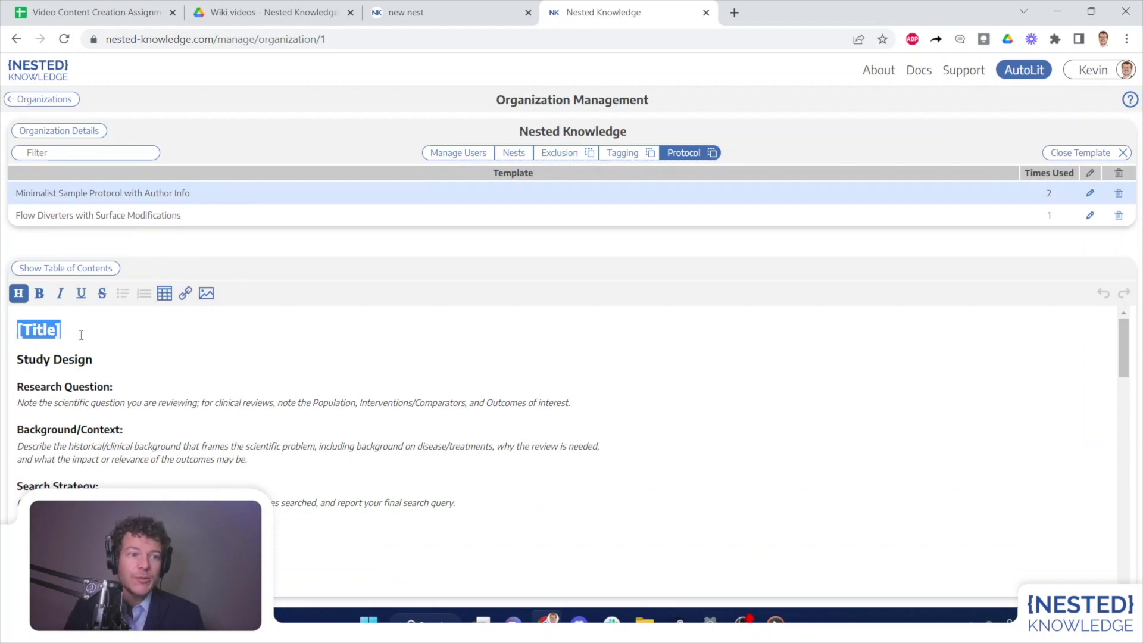
scroll(110, 367, down, 3)
click(126, 399)
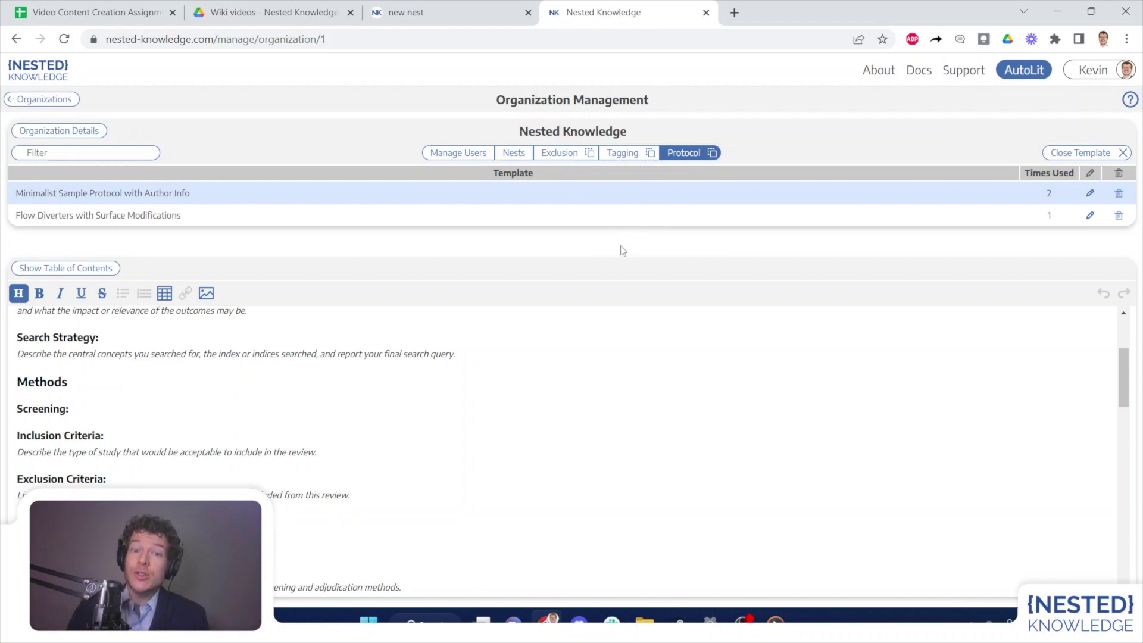
click(560, 155)
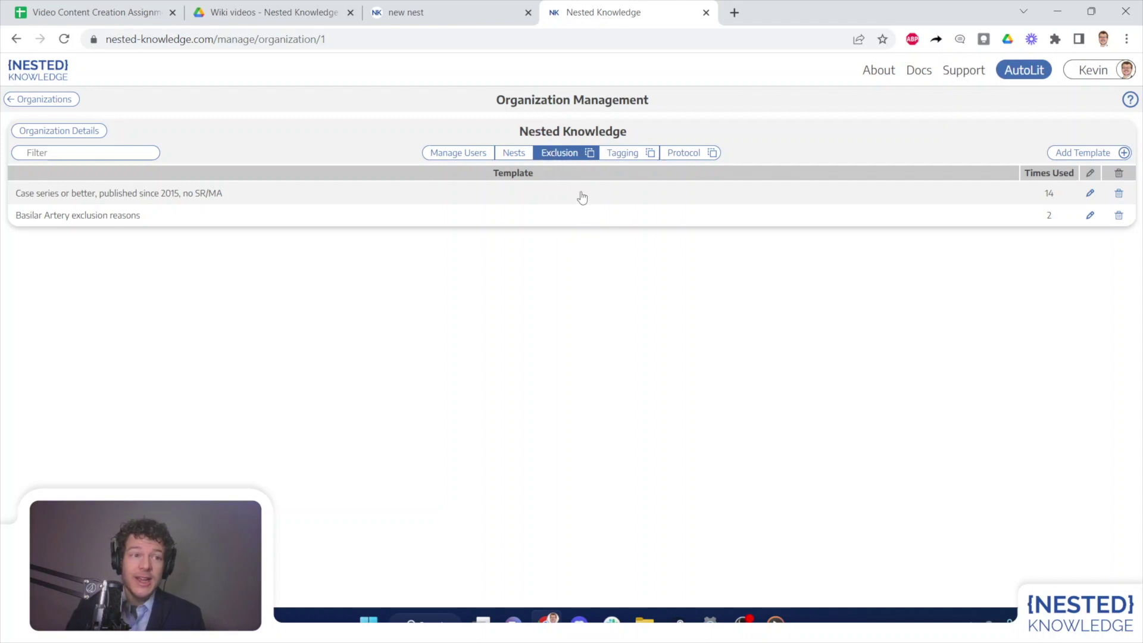
Step: Create an exclusion template named 'new set' and open it
click(1101, 153)
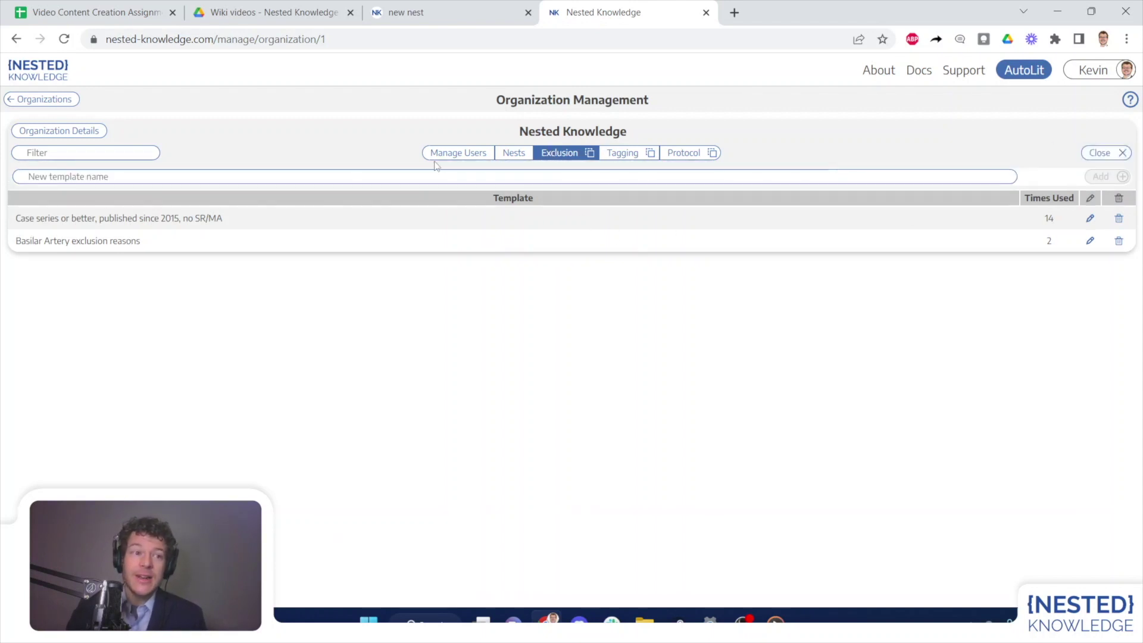
text(new set)
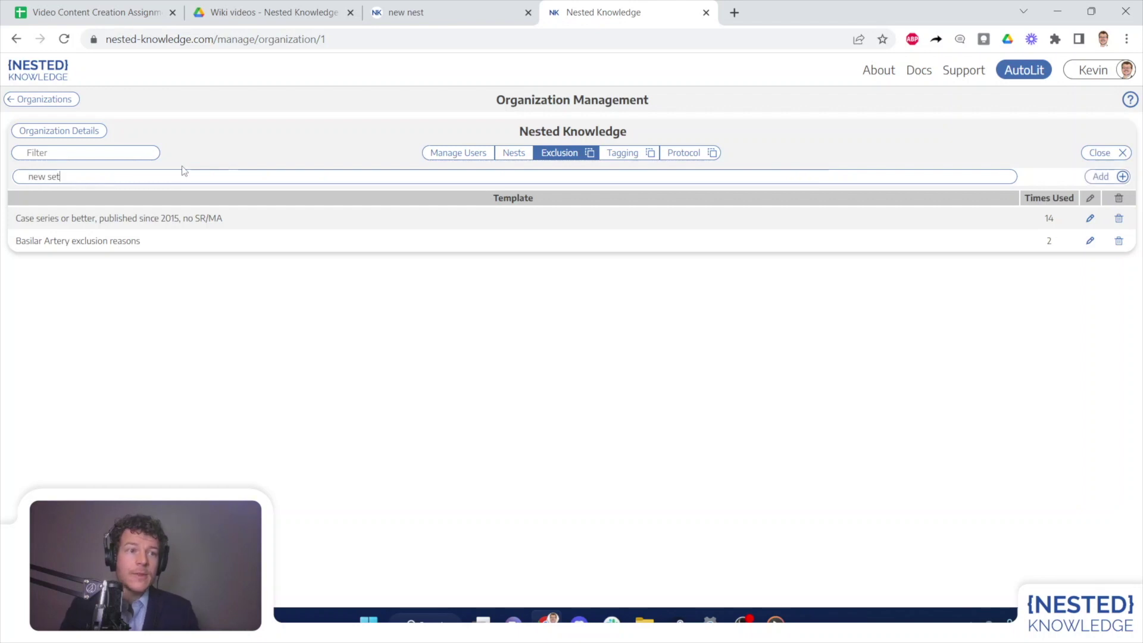
click(1101, 176)
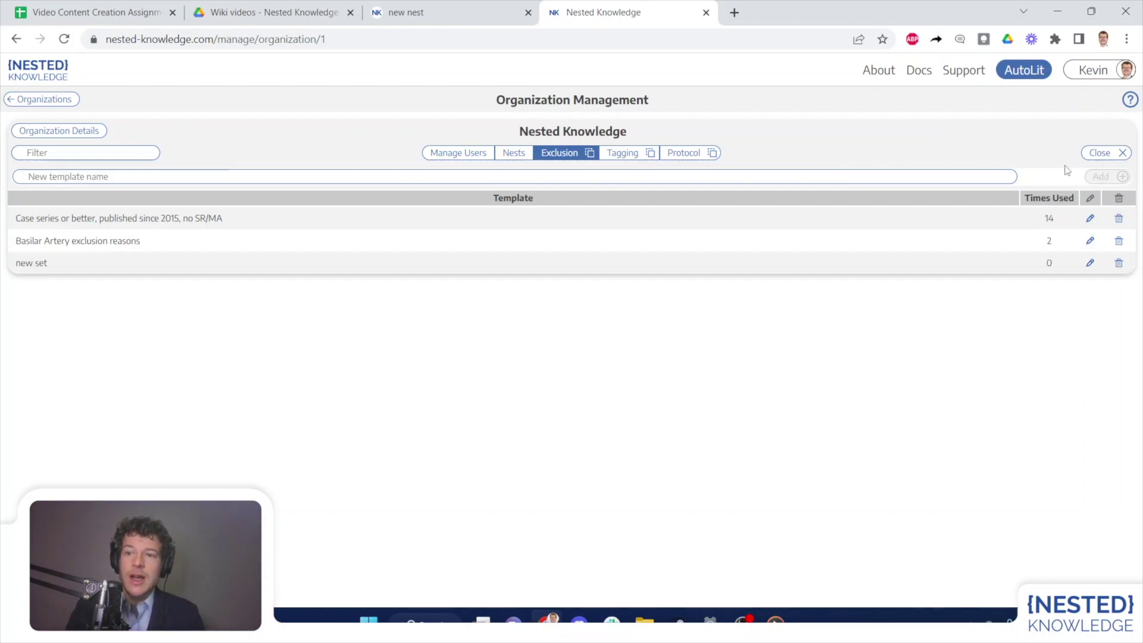
click(137, 263)
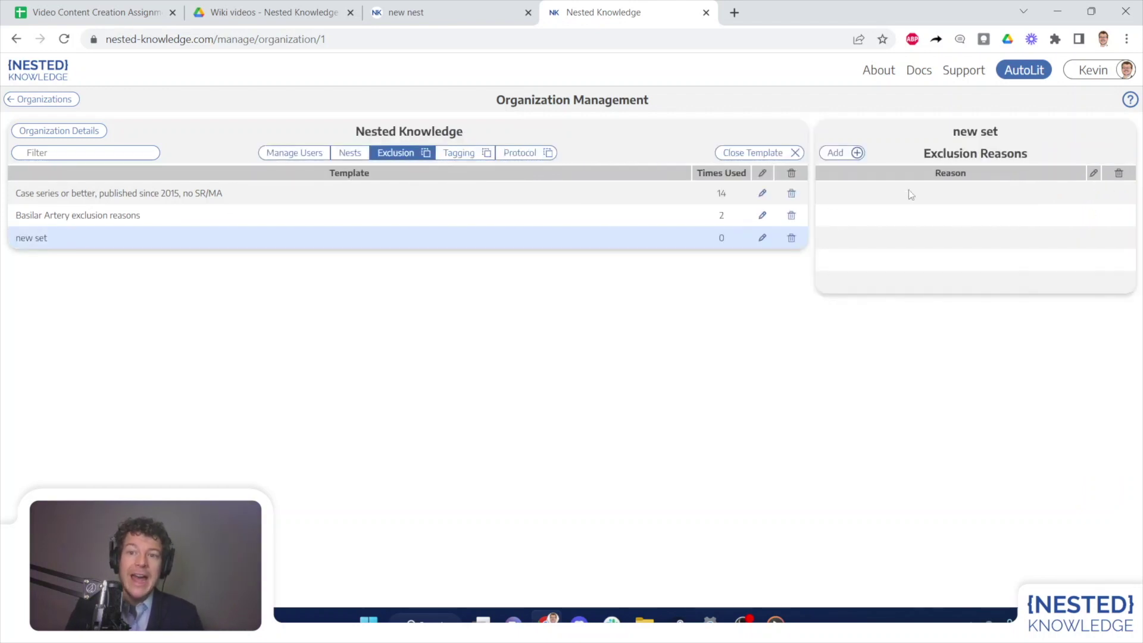
Step: Add the exclusion reasons Not an RCT, Editorial and etc to 'new set'
click(852, 157)
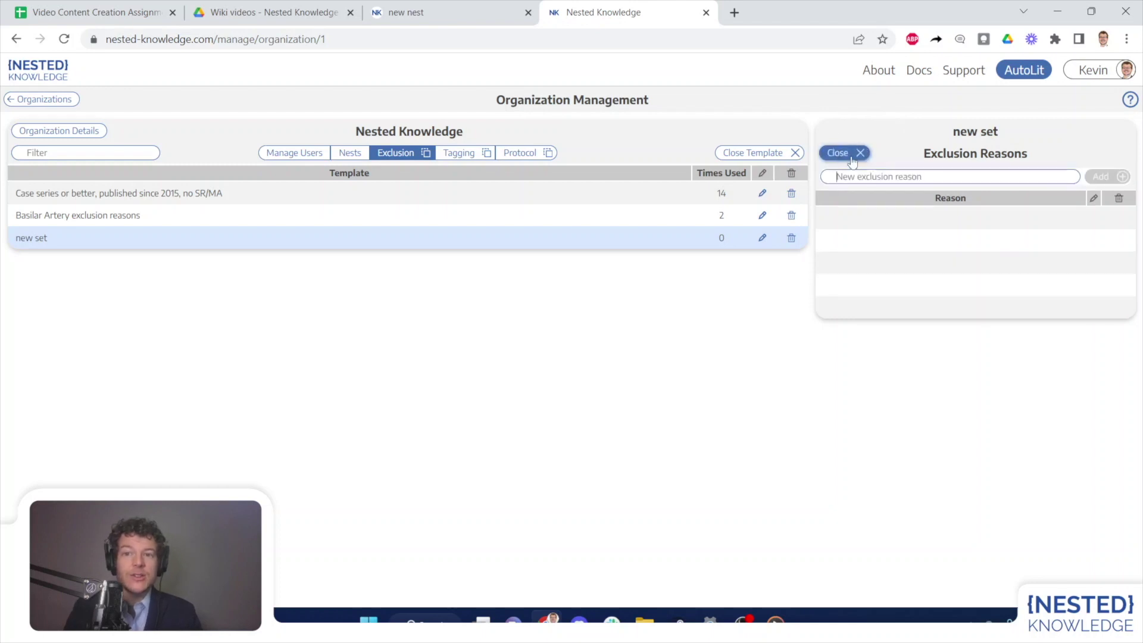
text(Not a)
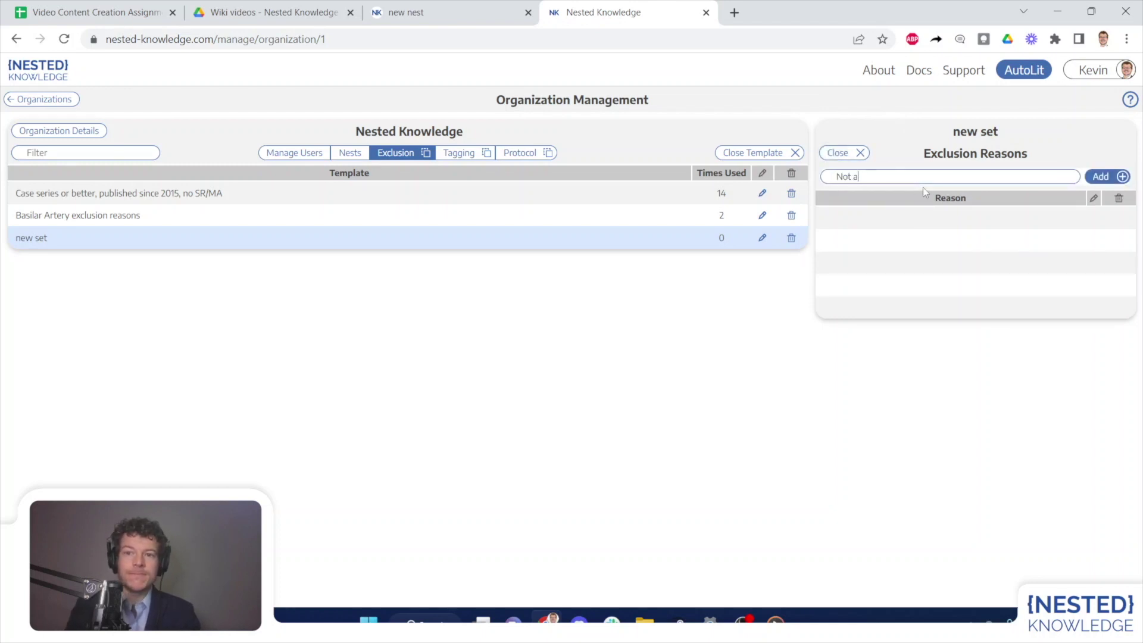
text(n RCT)
key(Return)
text(Ed)
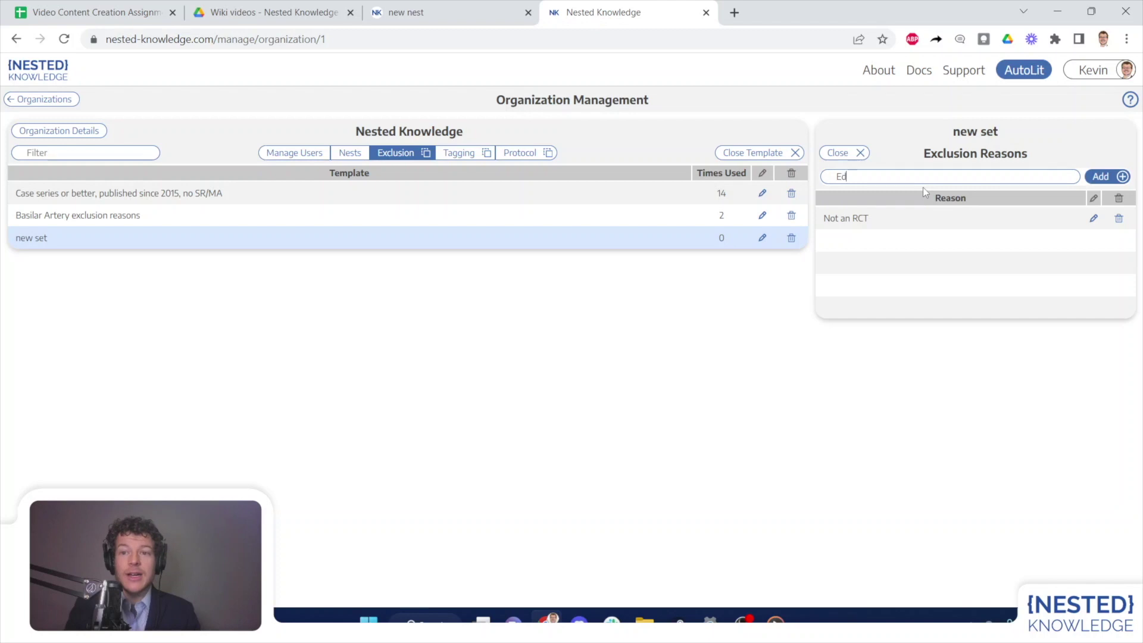
text(itorial)
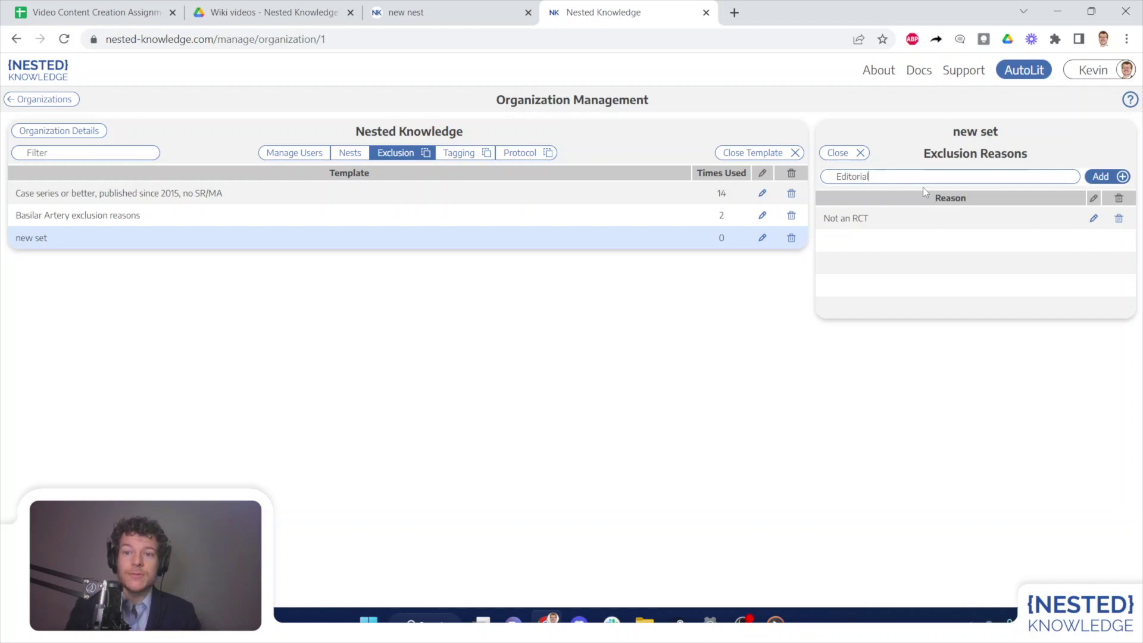
key(Return)
text(etc)
key(Return)
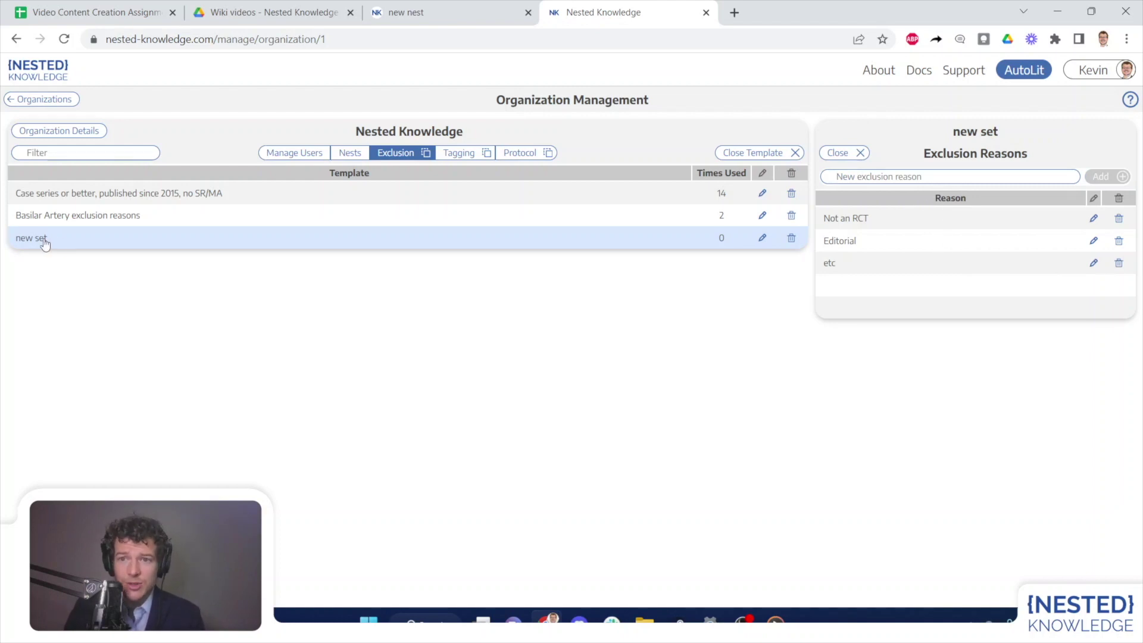
Step: Look through the Tagging, Protocol and Exclusion template lists, ending on Tagging
click(462, 154)
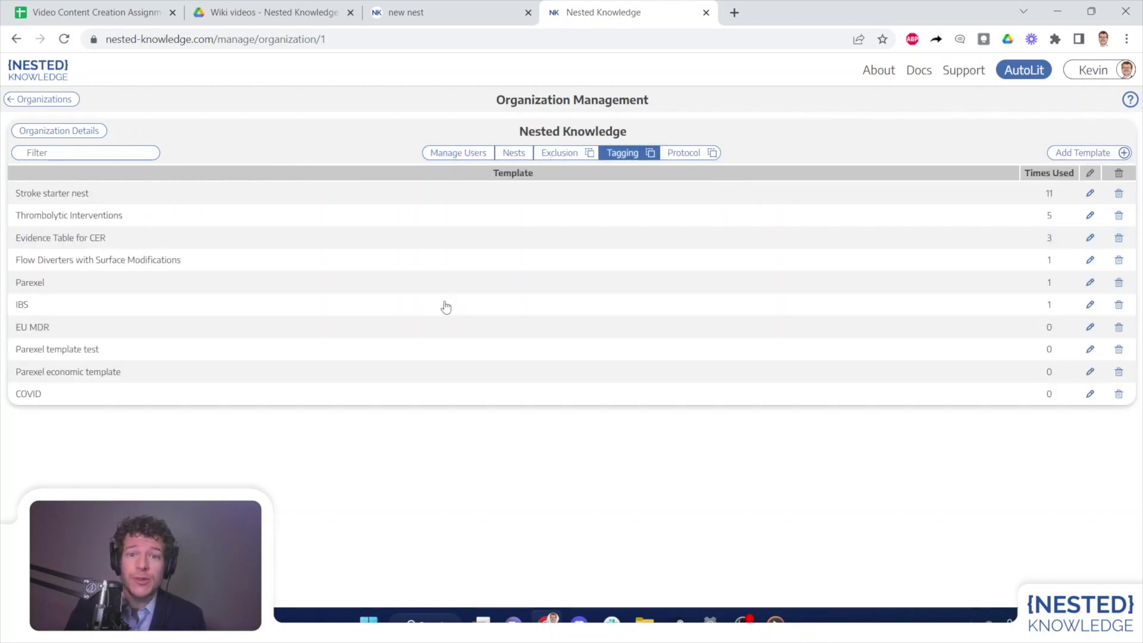
click(682, 156)
click(564, 153)
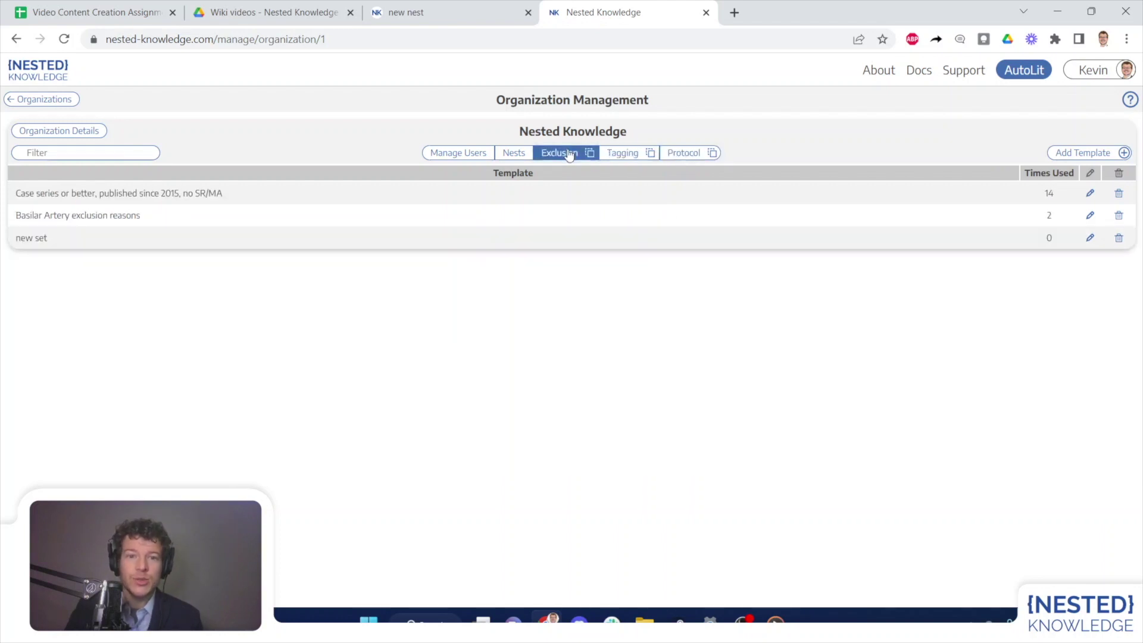
click(610, 156)
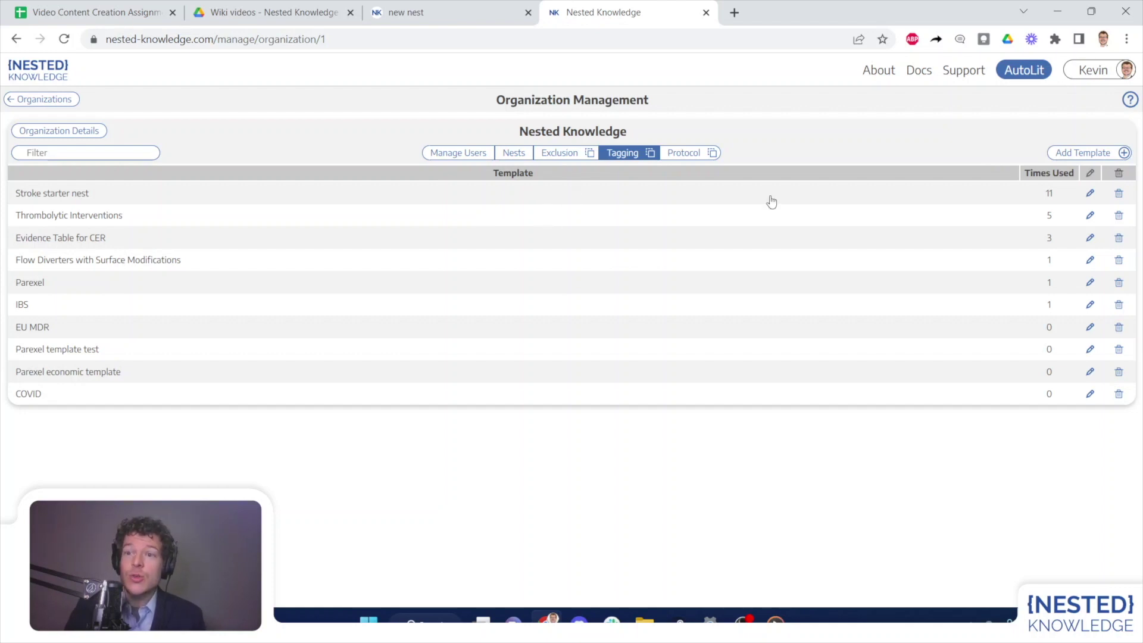
Step: Create a tagging template called 'New template', open it and bring up Import Hierarchy
click(1075, 155)
text(New )
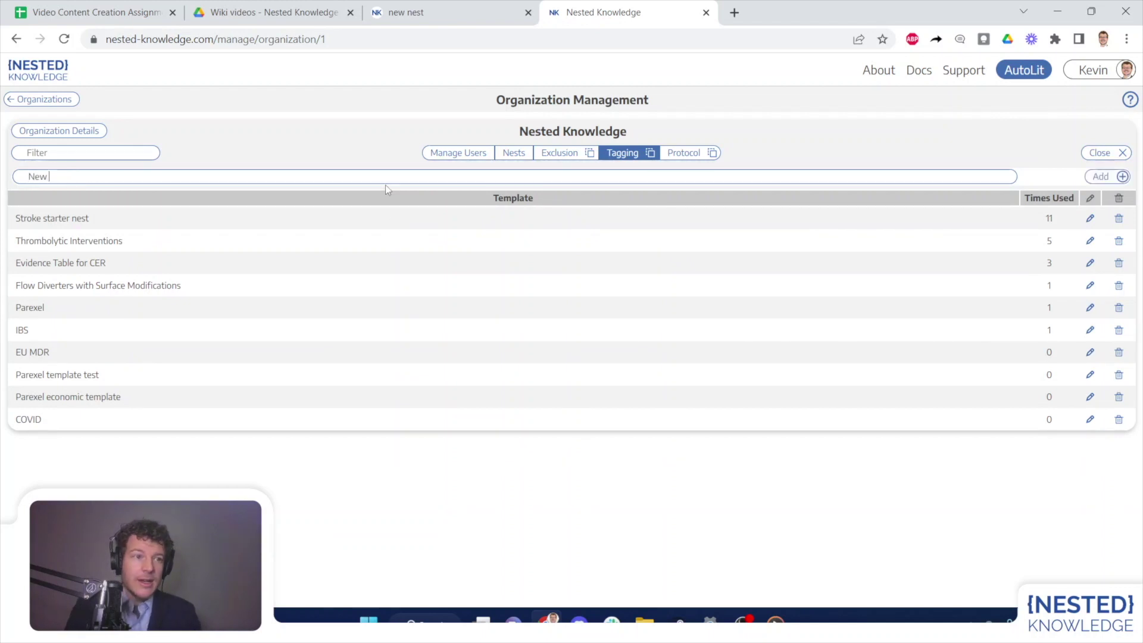
text(template)
key(Return)
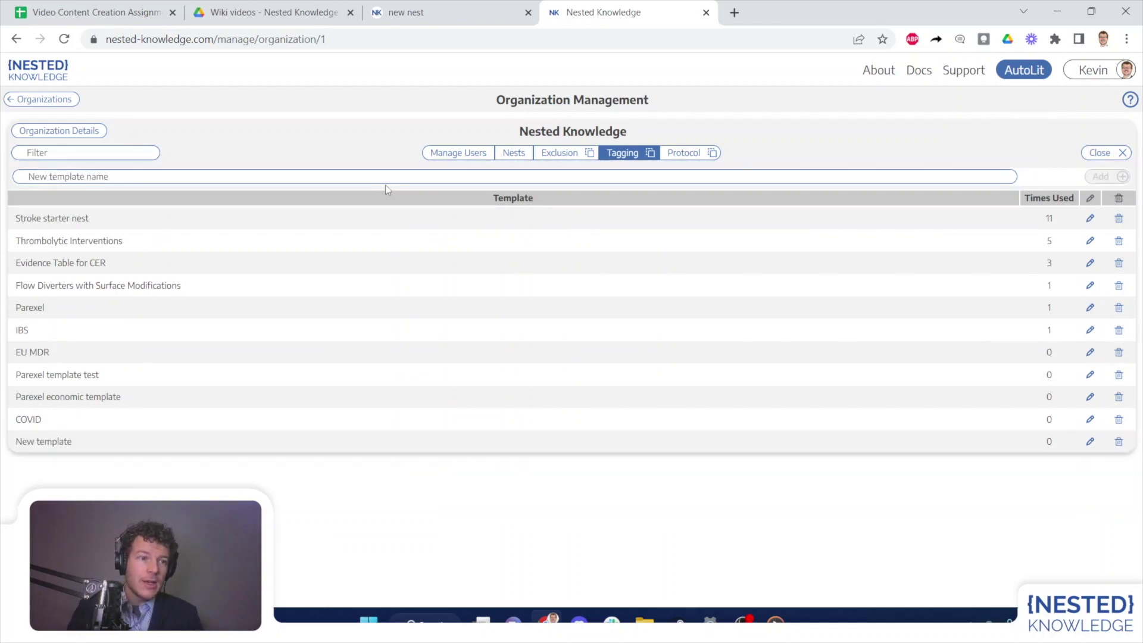
click(79, 446)
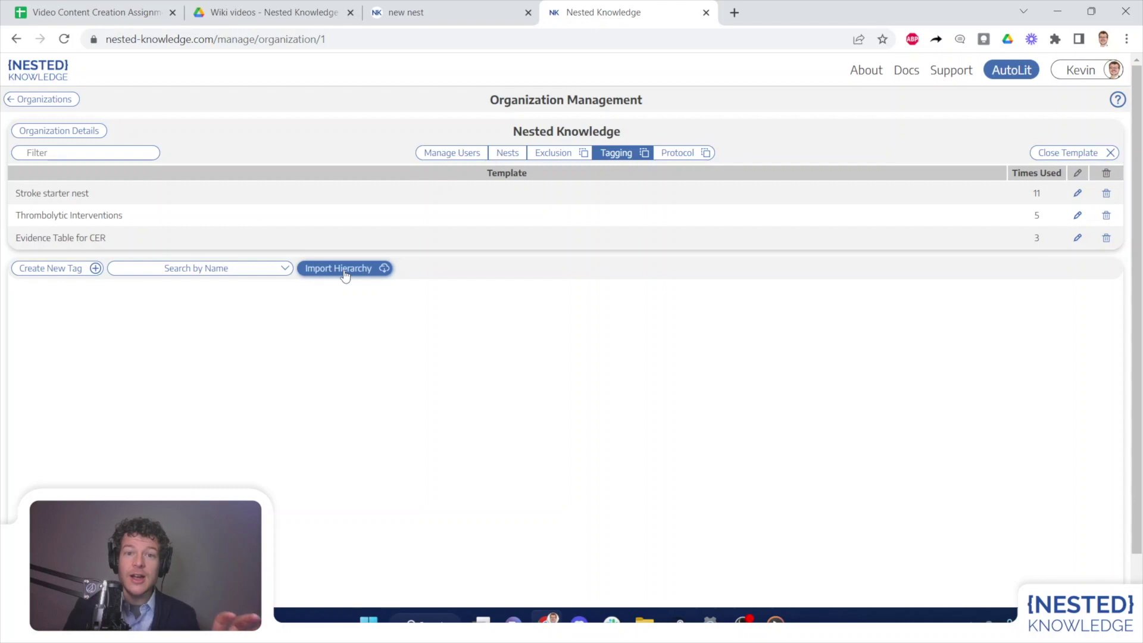
click(345, 271)
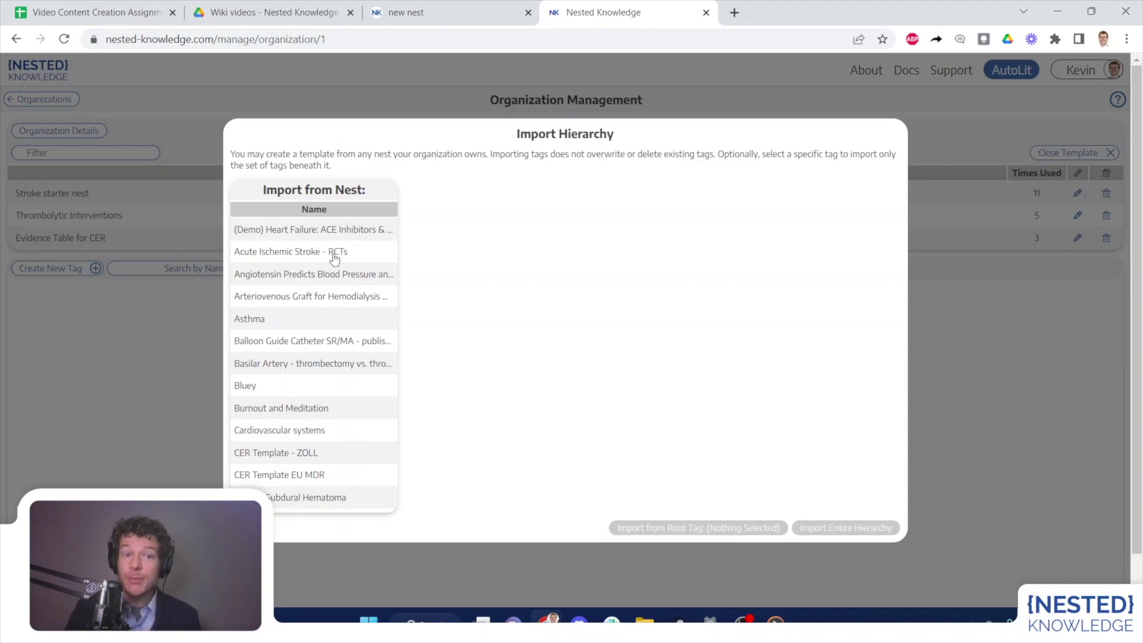
Step: Import the Basilar Artery nest's entire tag hierarchy into 'New template'
click(311, 361)
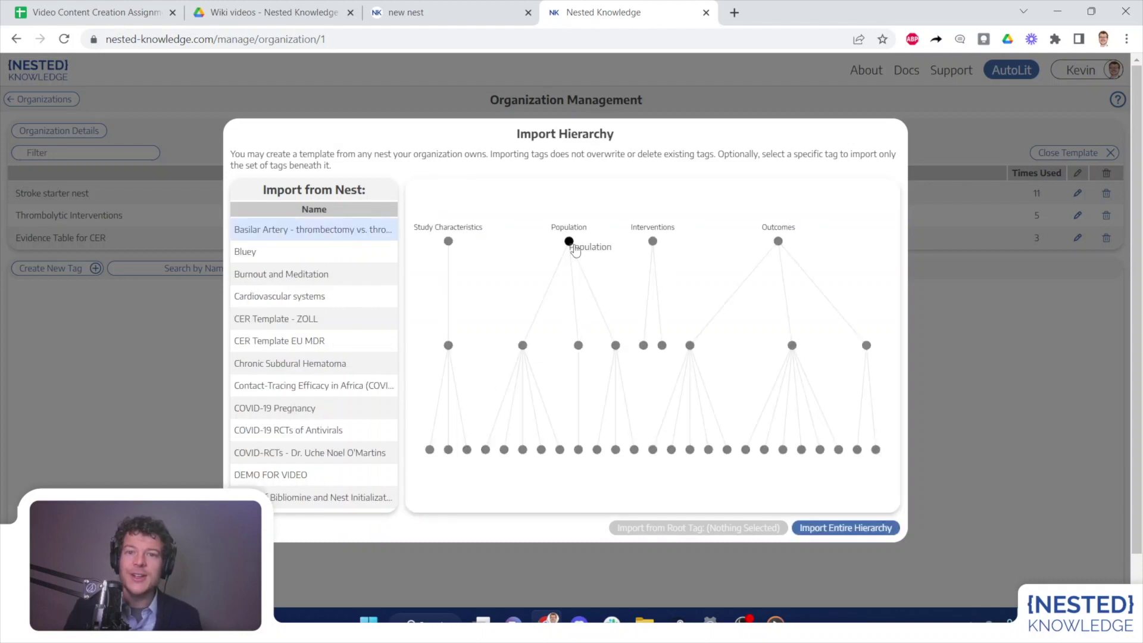
click(848, 527)
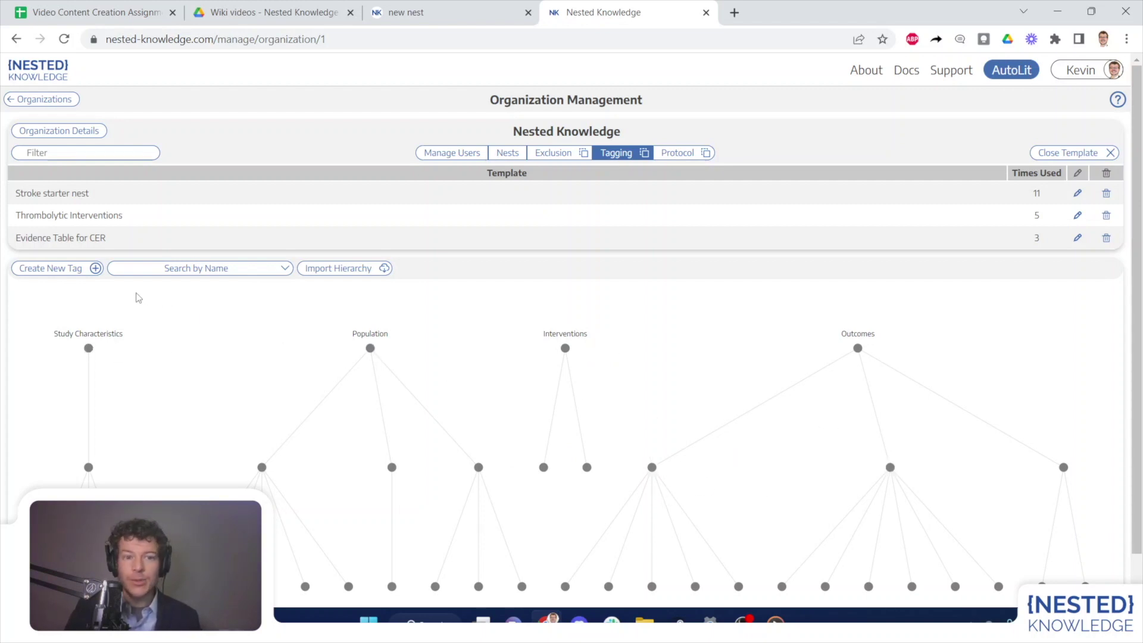
Step: Create a top-level tag named 'Location' in the tagging template
click(66, 270)
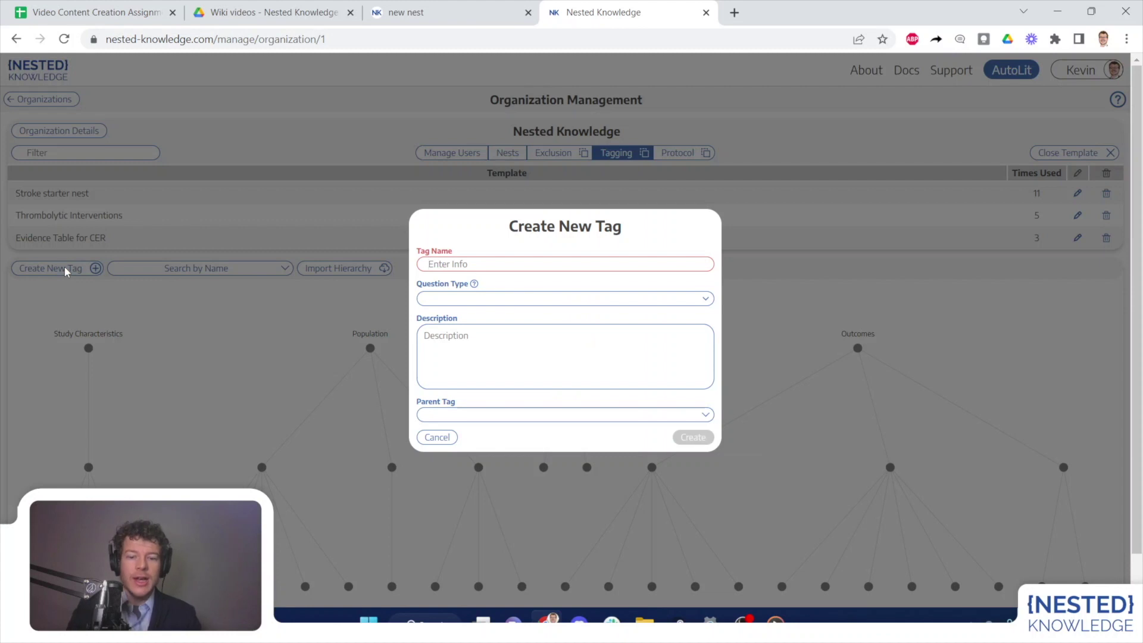
text(Lo)
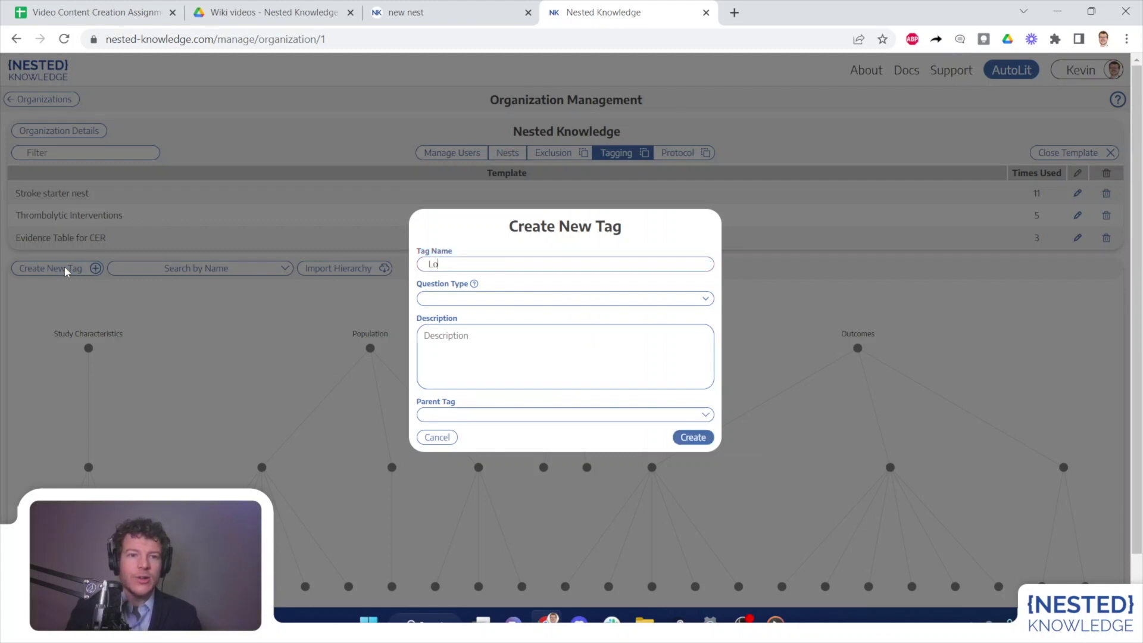
text(cation)
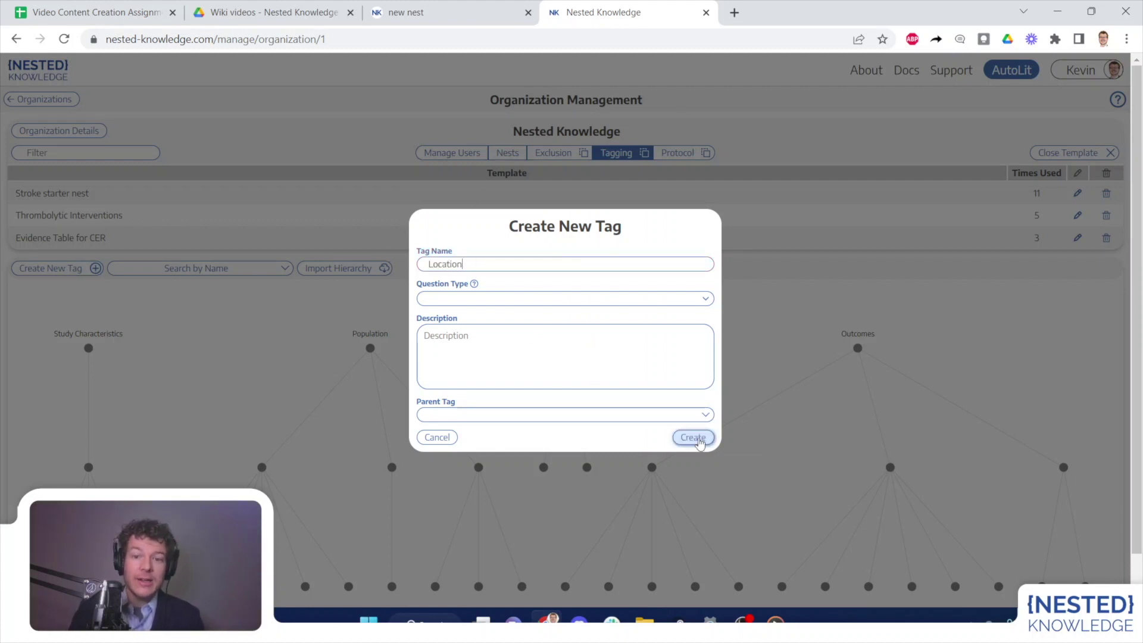
click(701, 438)
Step: Create a tag named 'NEW TAG' with Location as its parent tag
click(87, 271)
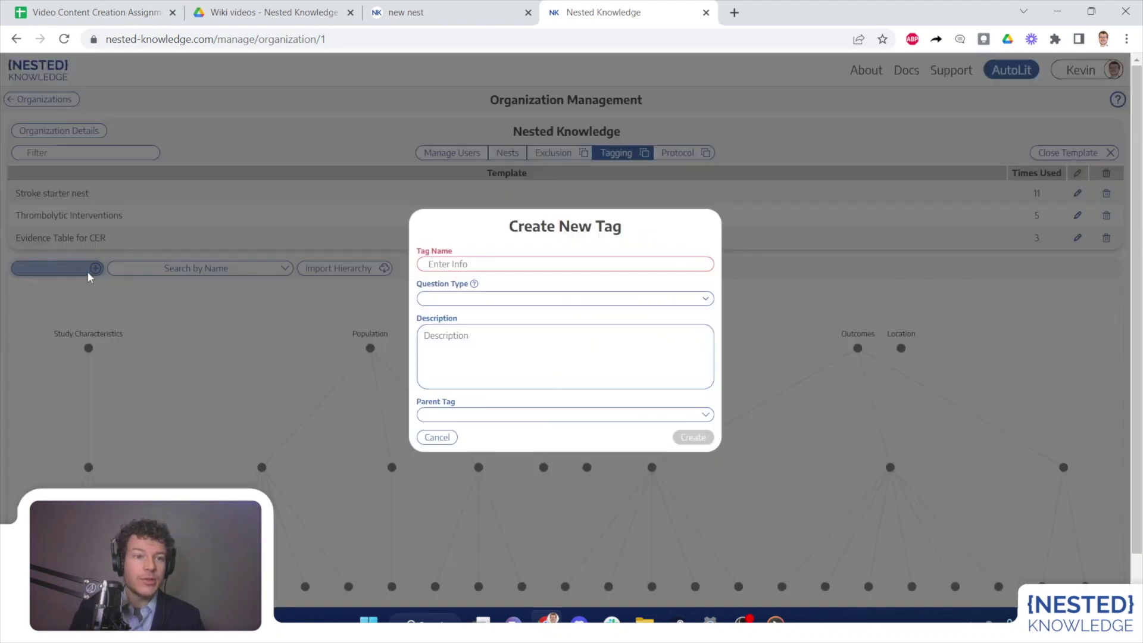
text(NEW TAG)
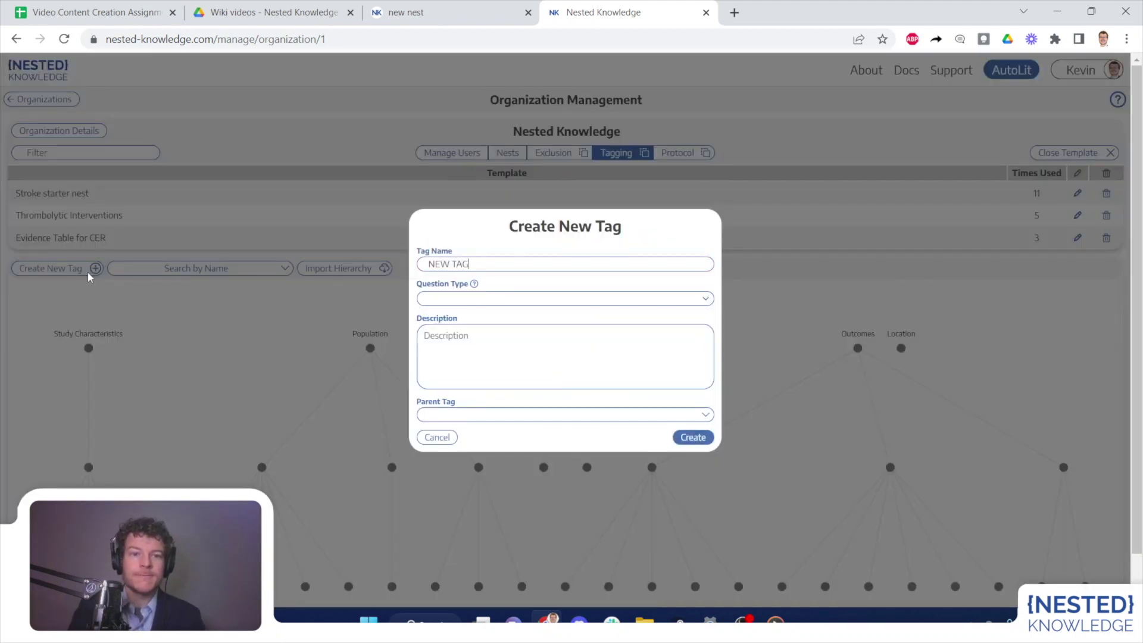
click(490, 415)
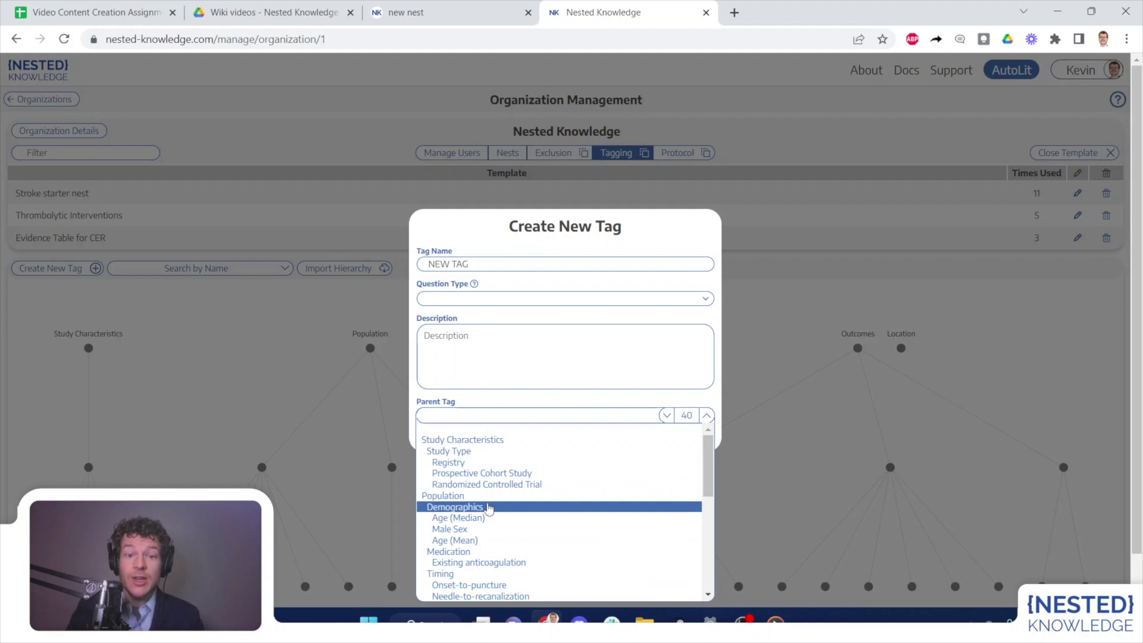
scroll(489, 507, down, 3)
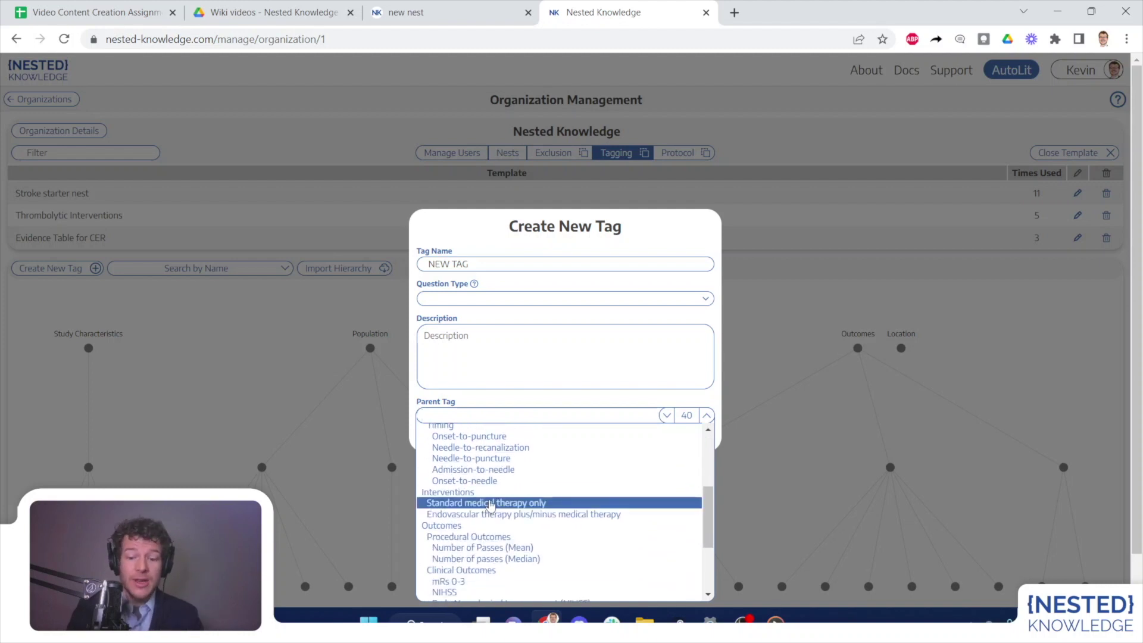
text(loc)
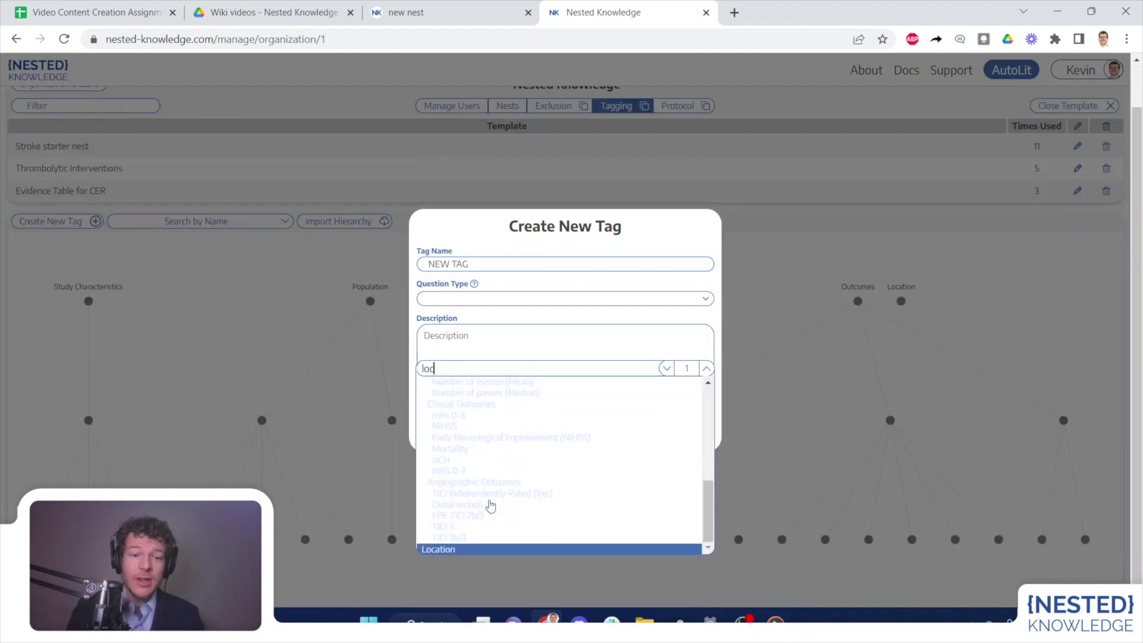
click(502, 549)
click(691, 438)
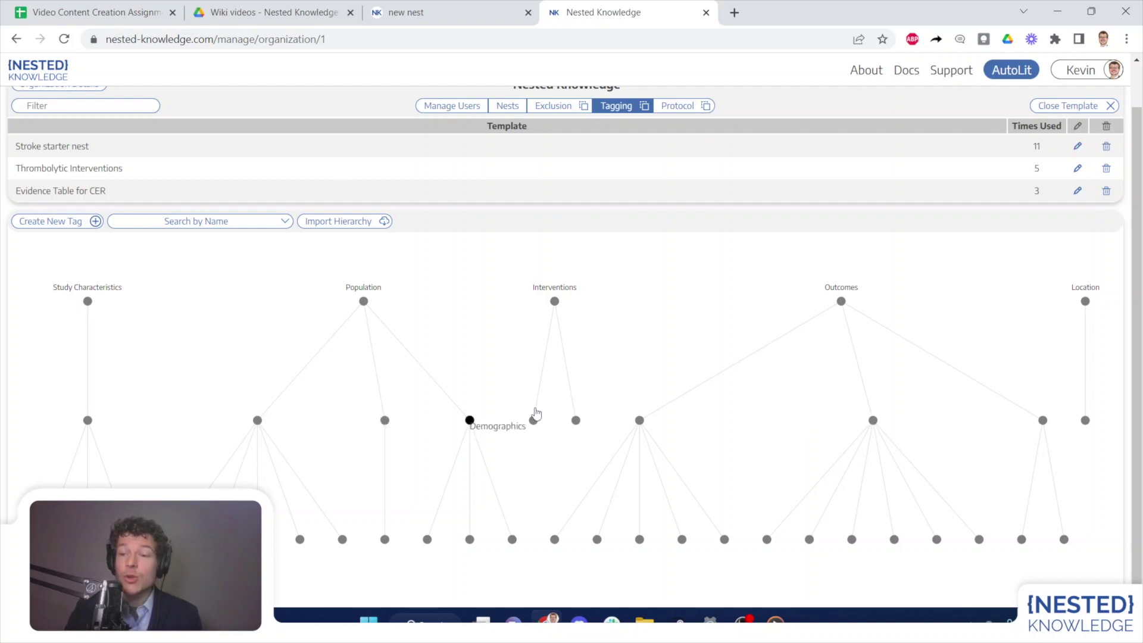
scroll(491, 358, up, 1)
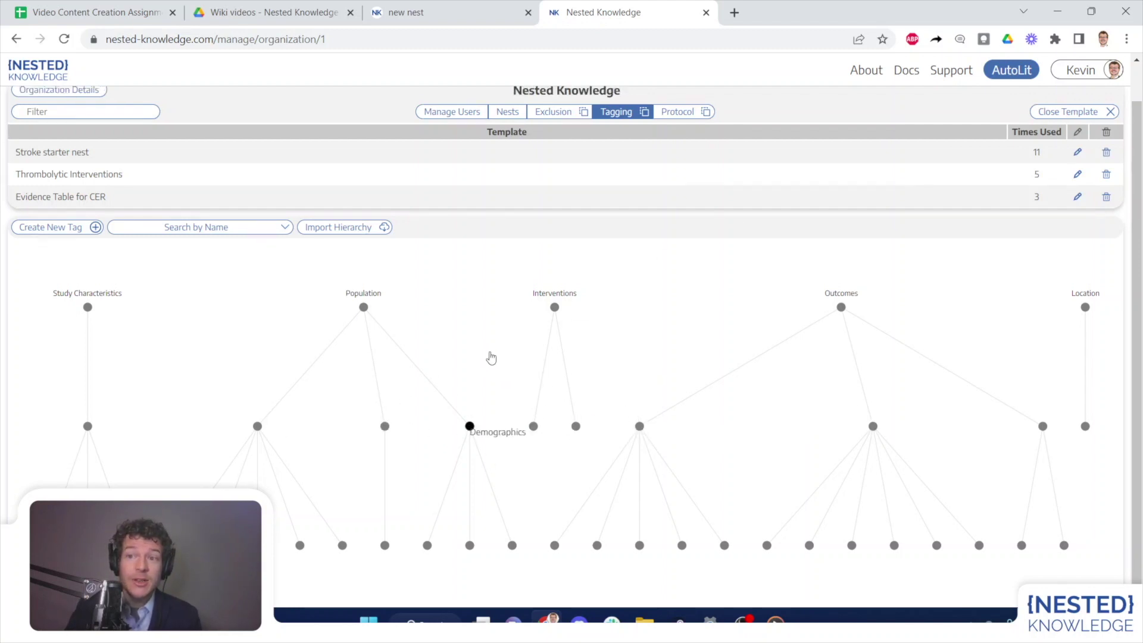